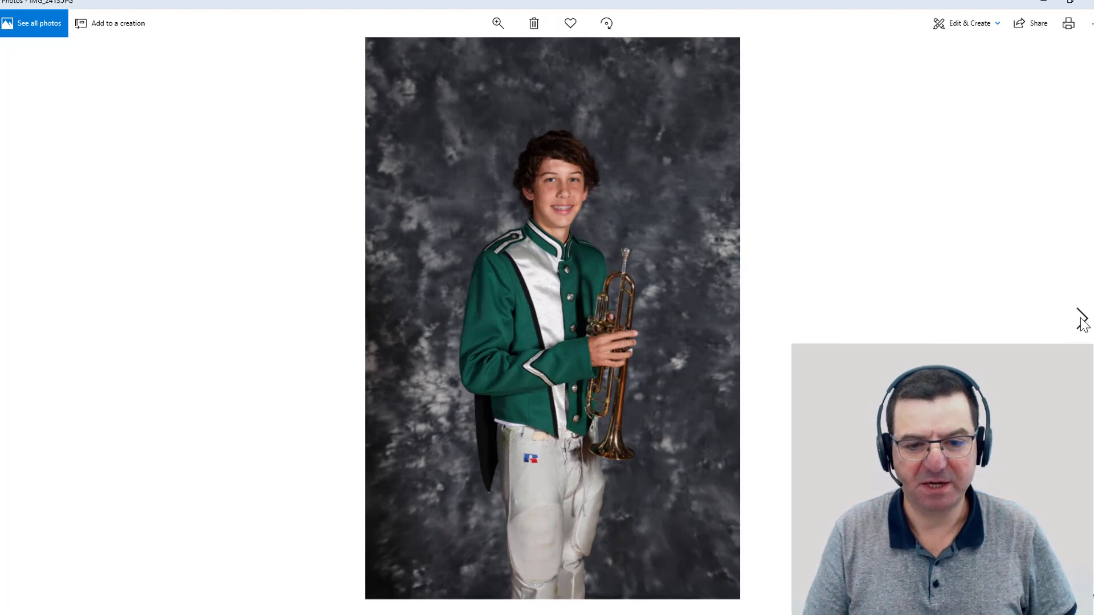
# - Browse forward through the band photos to compare the lead shots holding QR cards with the portraits
pyautogui.click(1082, 321)
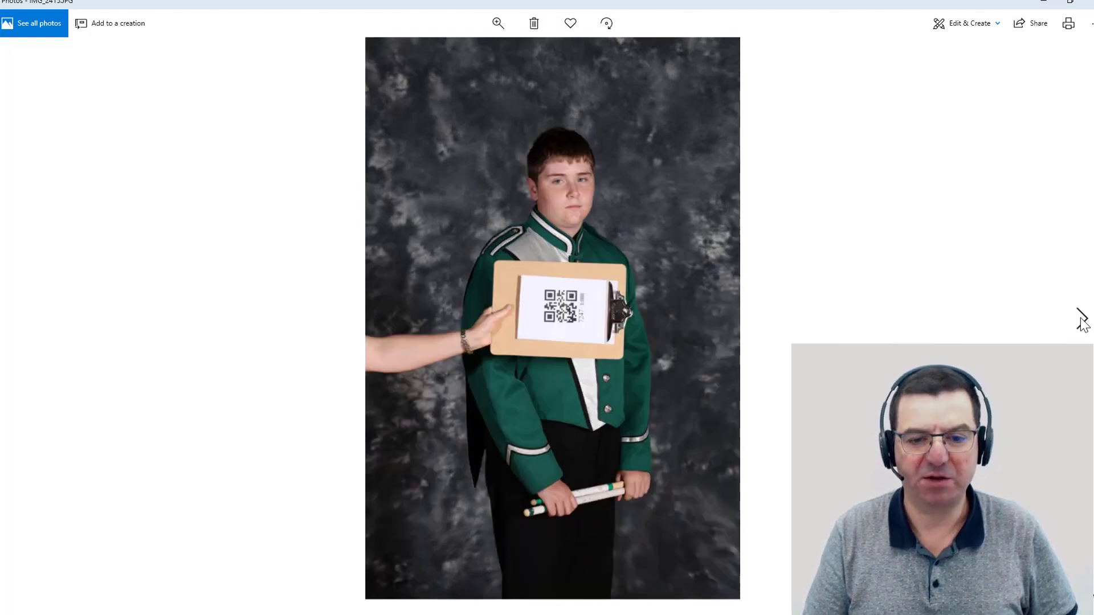
pyautogui.click(1082, 320)
pyautogui.click(1082, 320)
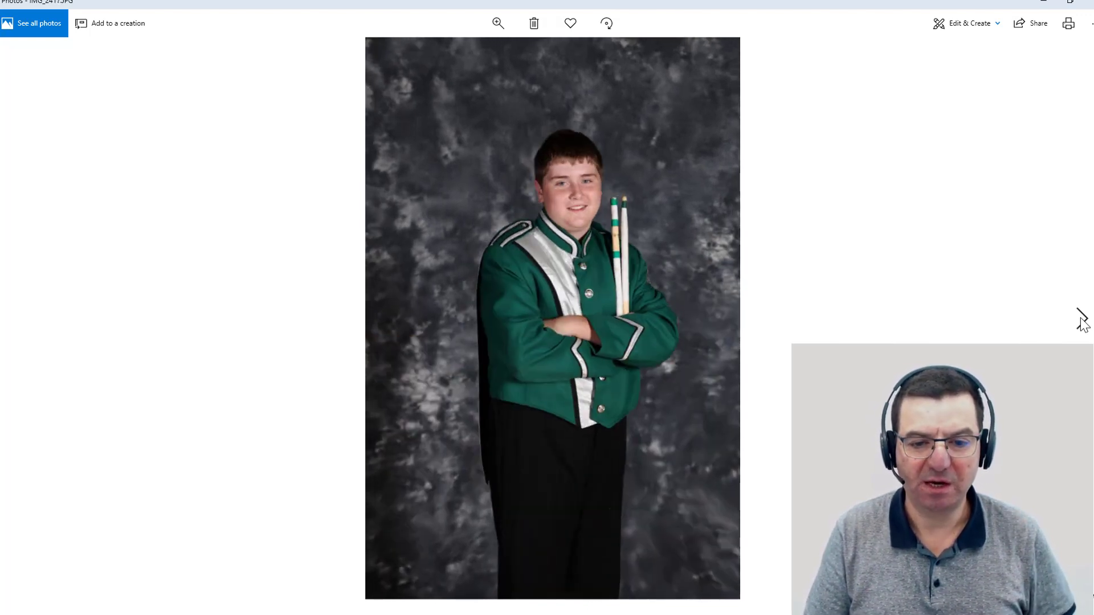
pyautogui.click(1081, 320)
pyautogui.click(1082, 320)
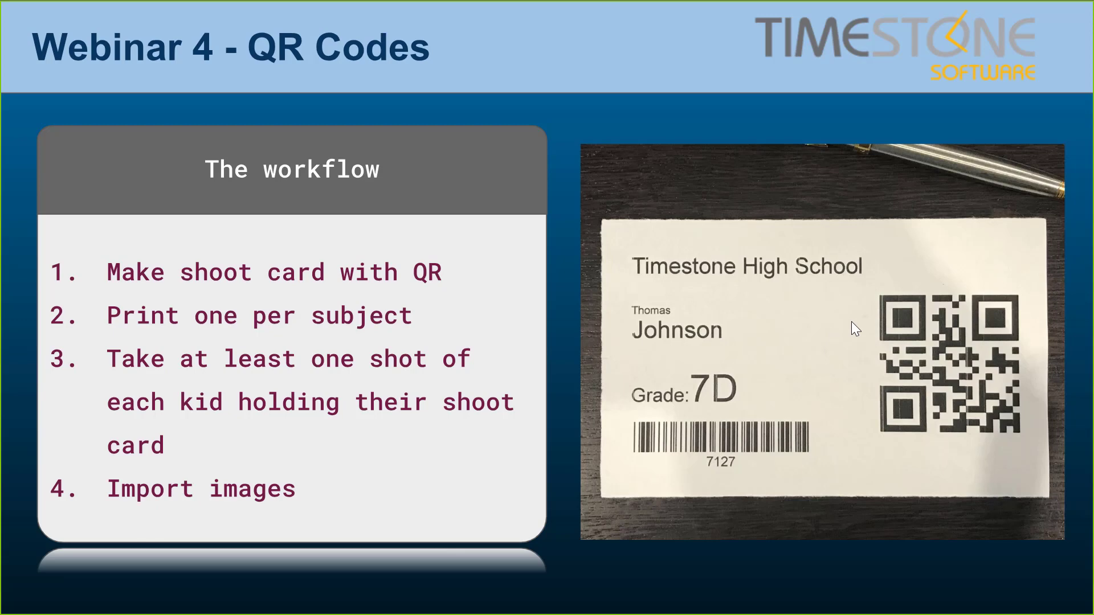
pyautogui.click(824, 197)
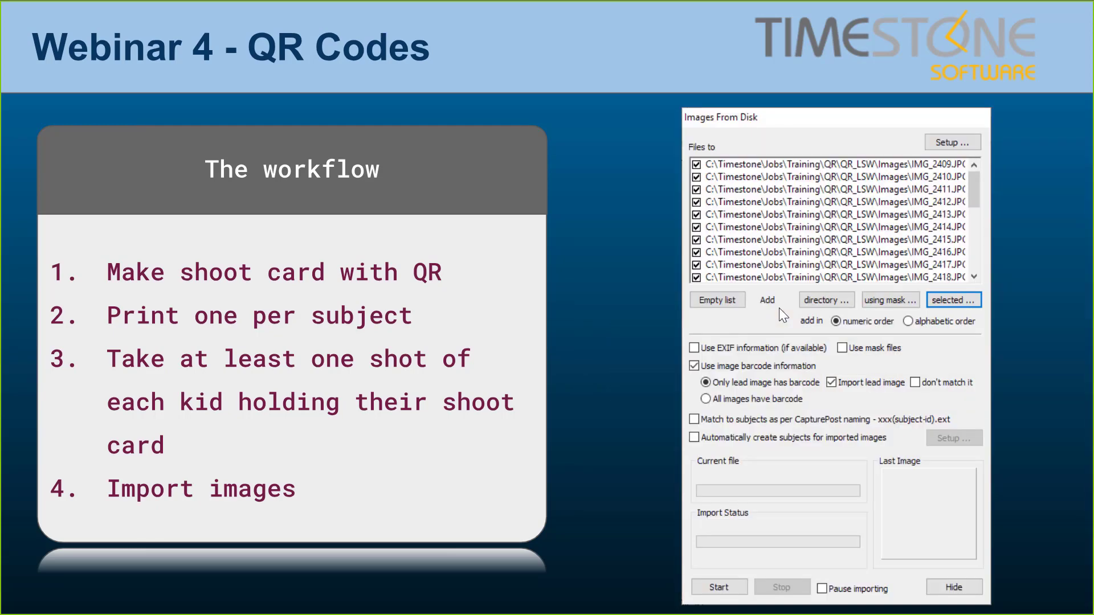
pyautogui.click(779, 308)
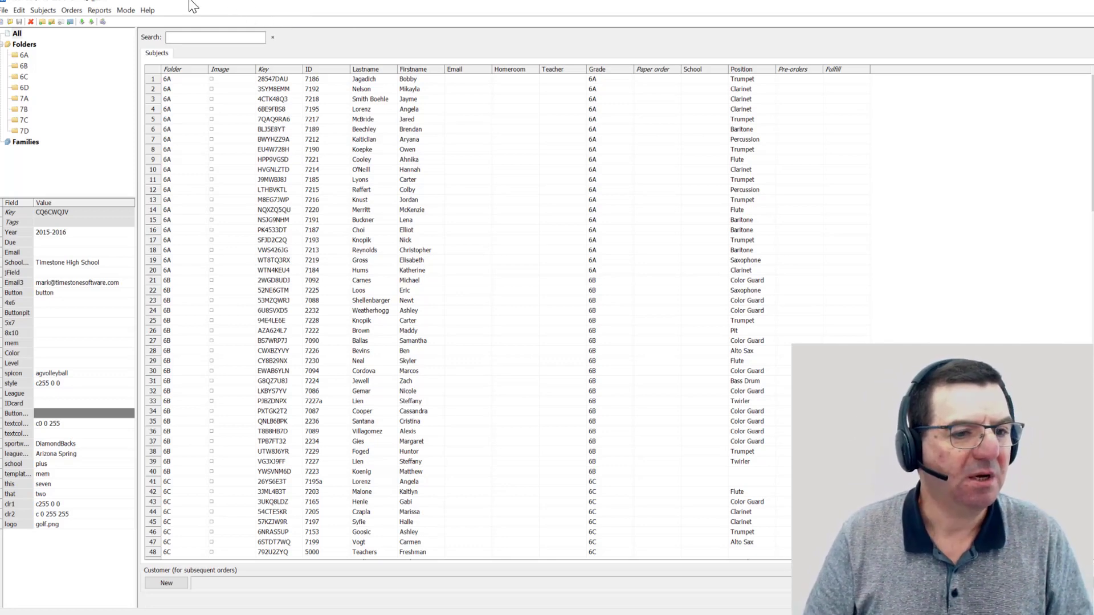
# - Open the ShootCard.pit template from the job's template report in NeoPack/Professional
pyautogui.click(147, 10)
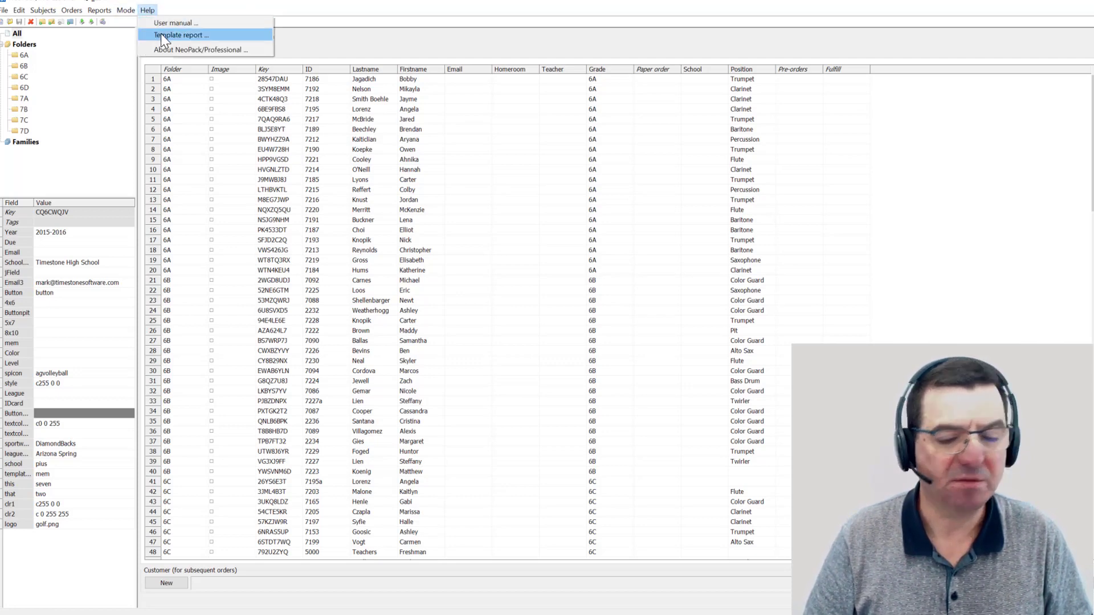
pyautogui.click(160, 34)
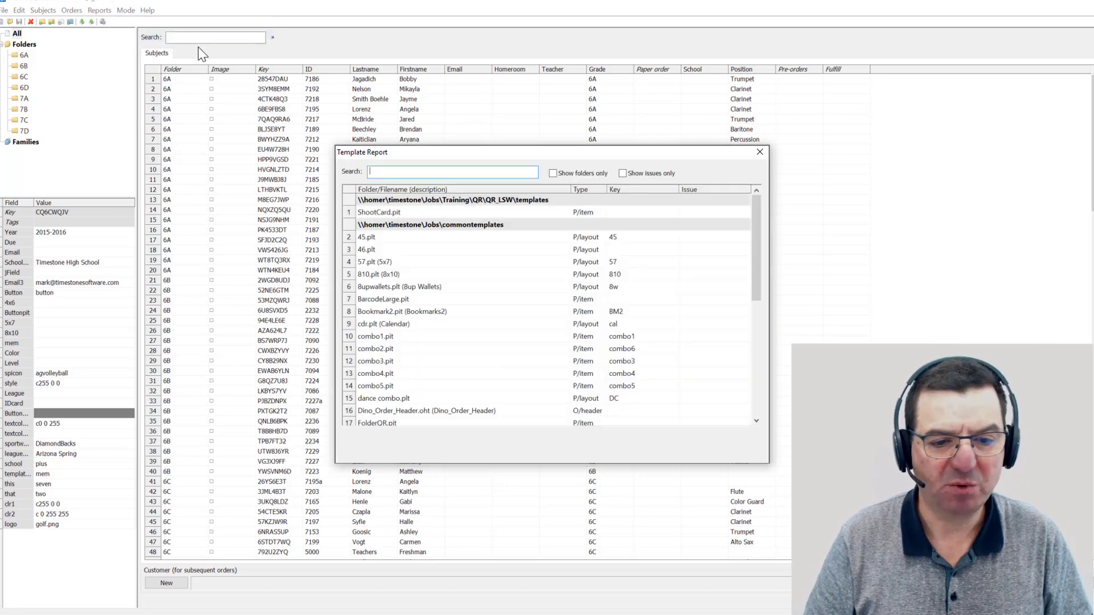
pyautogui.doubleClick(395, 212)
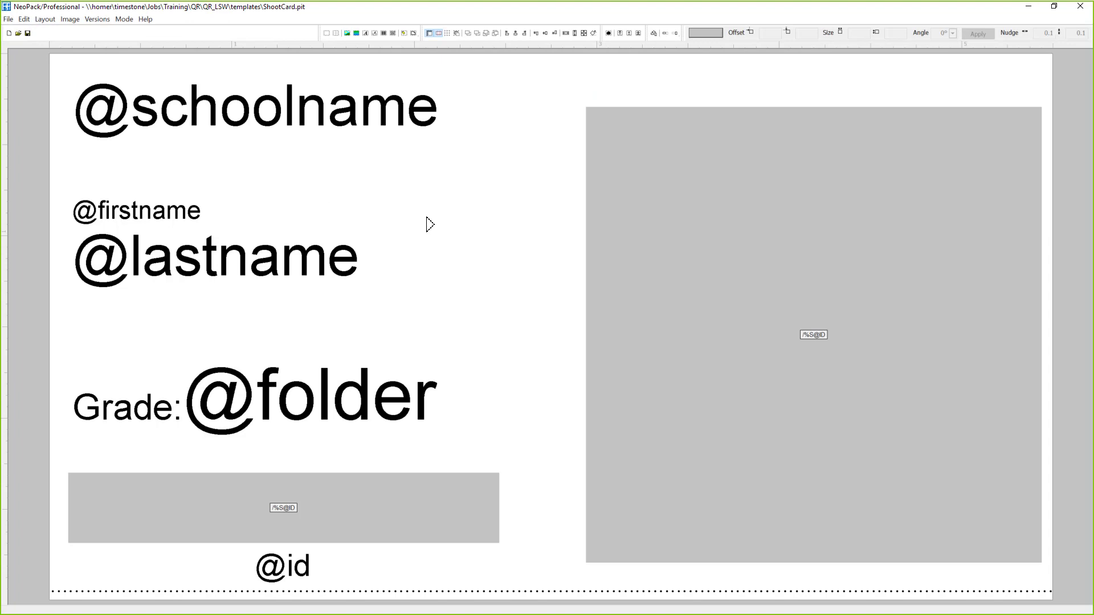
# - Create a new fixed-size item template and select its page to check the page size
pyautogui.click(11, 34)
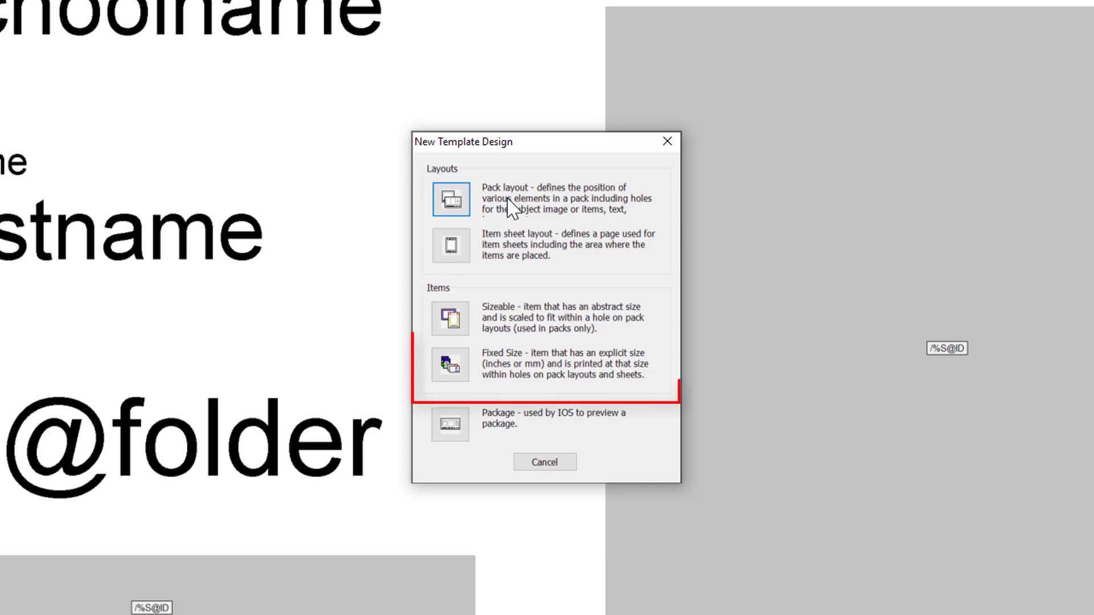
pyautogui.click(453, 365)
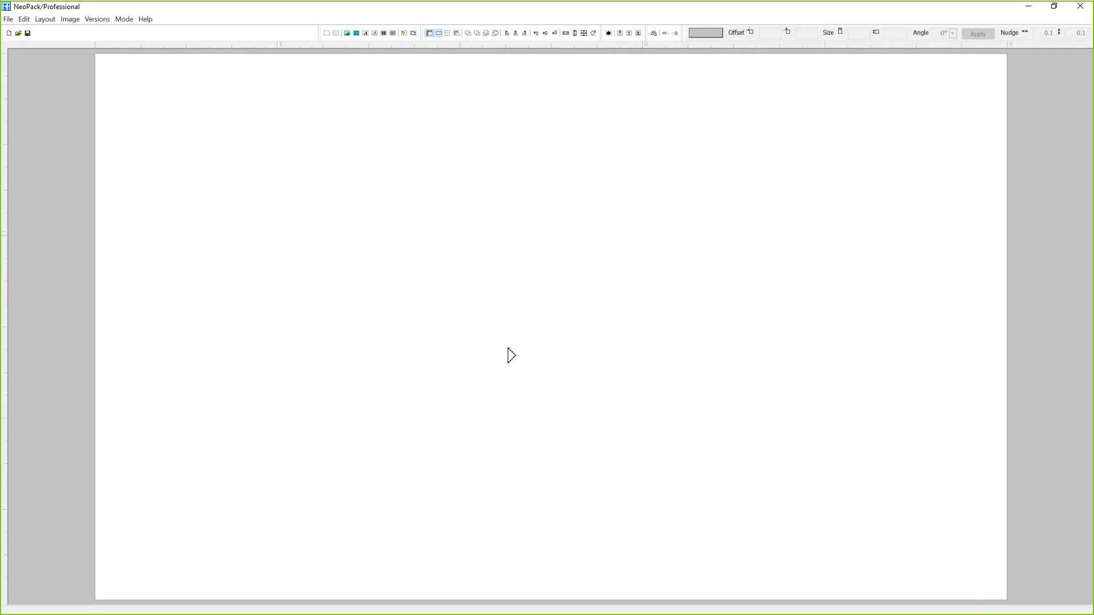
pyautogui.click(511, 355)
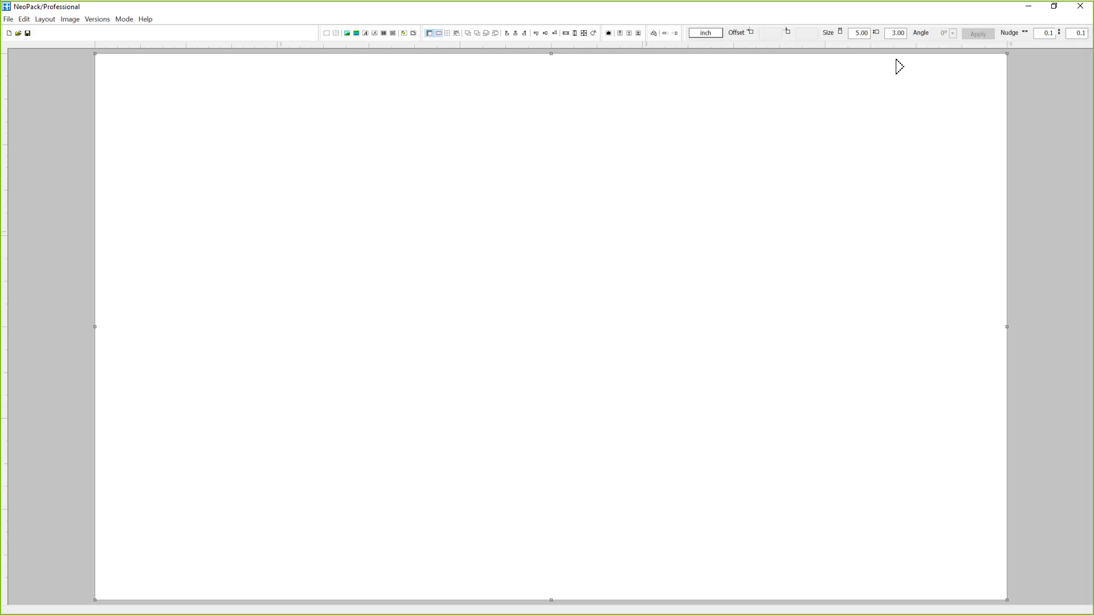
pyautogui.click(367, 33)
pyautogui.moveTo(198, 107); pyautogui.dragTo(646, 214)
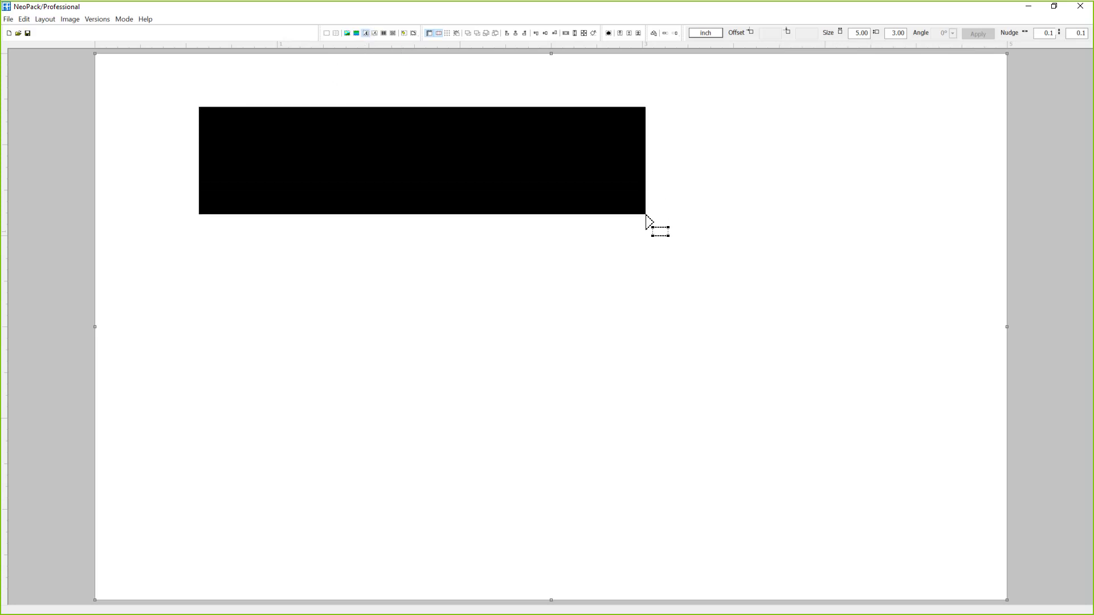
pyautogui.write('@name')
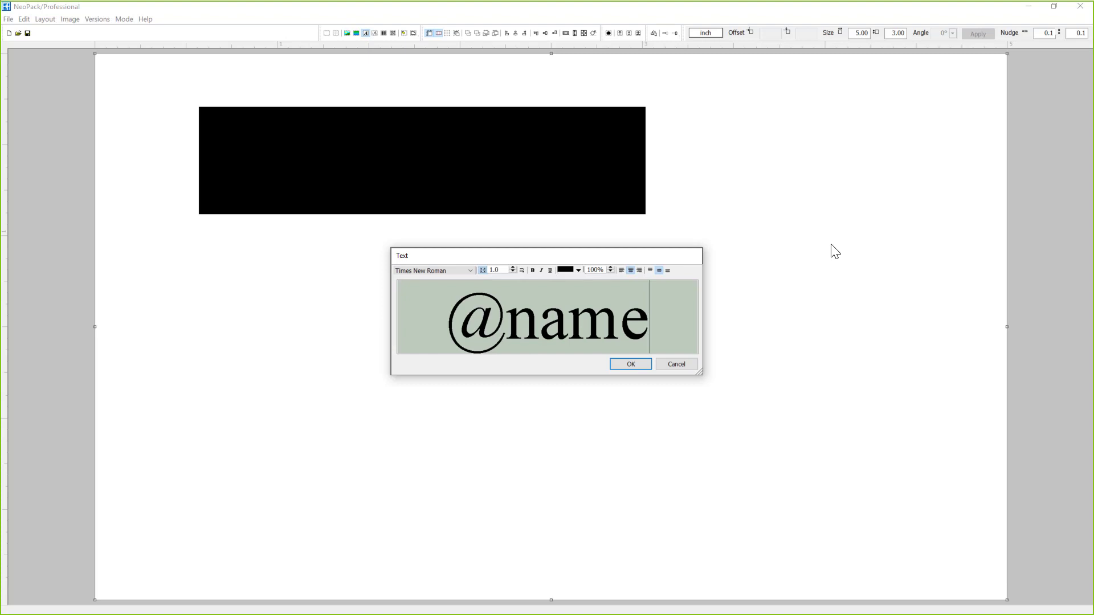
pyautogui.click(642, 367)
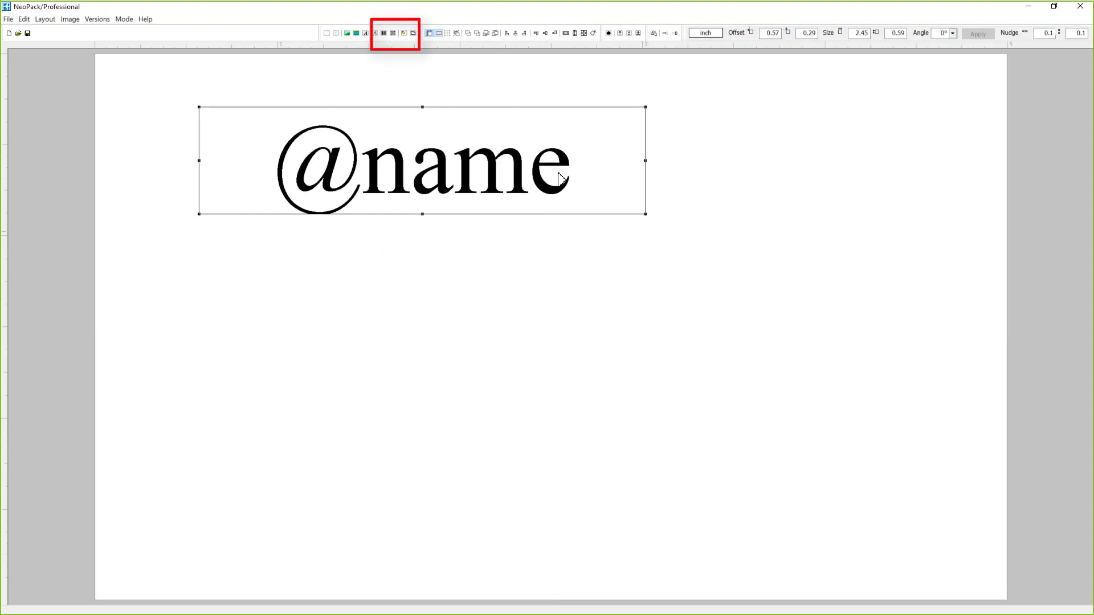
pyautogui.moveTo(559, 179); pyautogui.dragTo(529, 165)
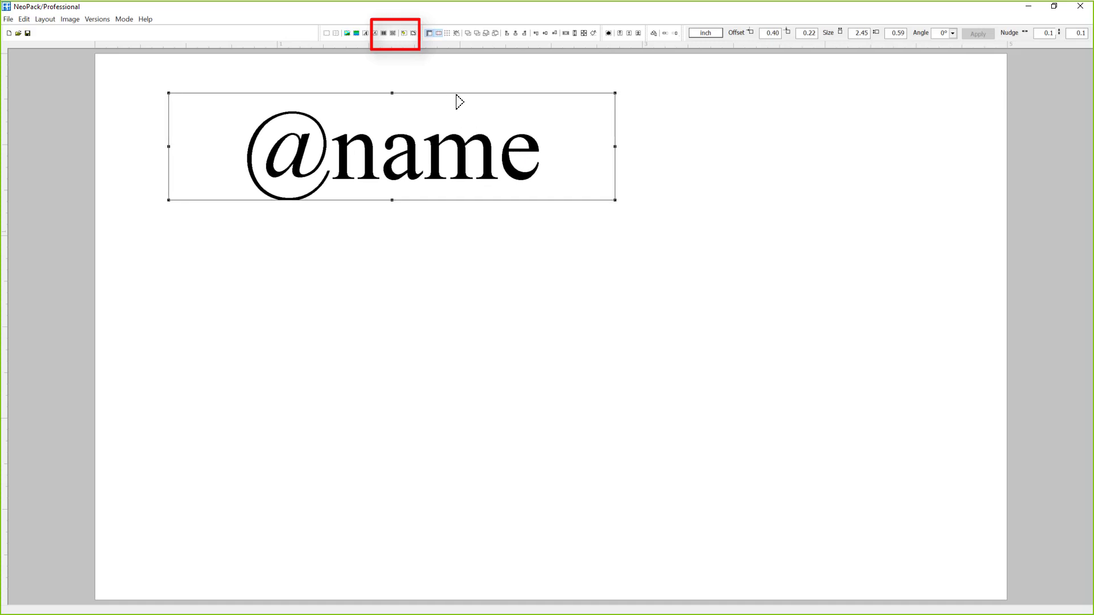
# - Draw a QR code area about 1.87 by 1.86 inches in the card's lower right and set its encoded text to /%S@ID
pyautogui.click(393, 33)
pyautogui.moveTo(615, 216); pyautogui.dragTo(956, 554)
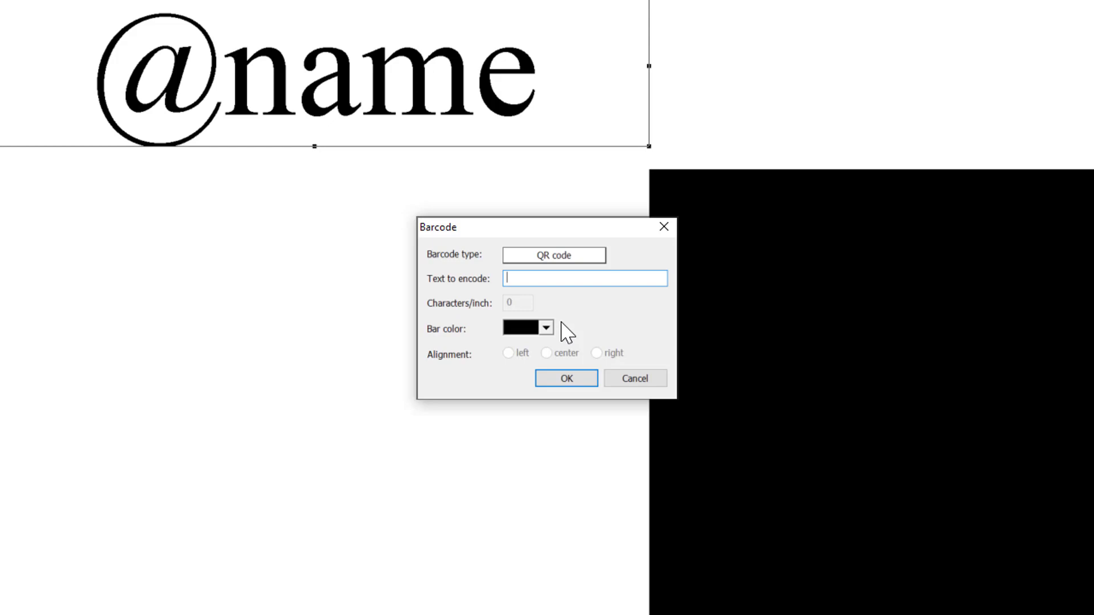
pyautogui.write('/%S@ID')
# - Replace the QR code's encoded text with the key variant /%K@key
pyautogui.press('BackSpace')
pyautogui.press('BackSpace')
pyautogui.press('BackSpace')
pyautogui.press('BackSpace')
pyautogui.write('K@key')
# - Set the QR code's encoded text back to /%S@ID, keep the black bar color, and accept the barcode
pyautogui.press('BackSpace')
pyautogui.press('BackSpace')
pyautogui.press('BackSpace')
pyautogui.press('BackSpace')
pyautogui.press('BackSpace')
pyautogui.write('S@ID')
pyautogui.click(545, 328)
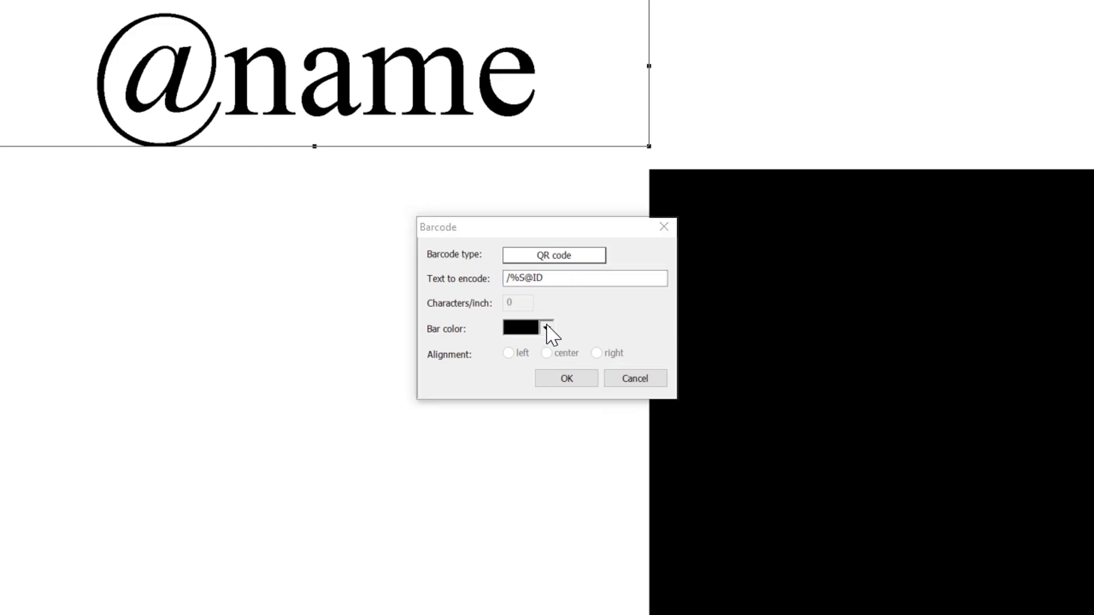
pyautogui.click(546, 325)
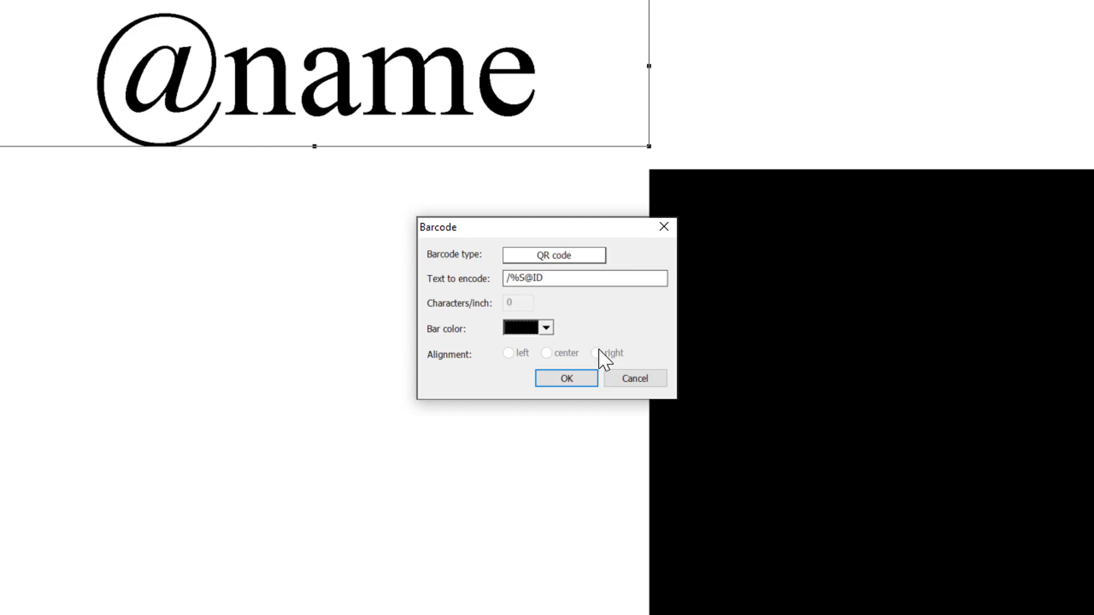
pyautogui.click(564, 379)
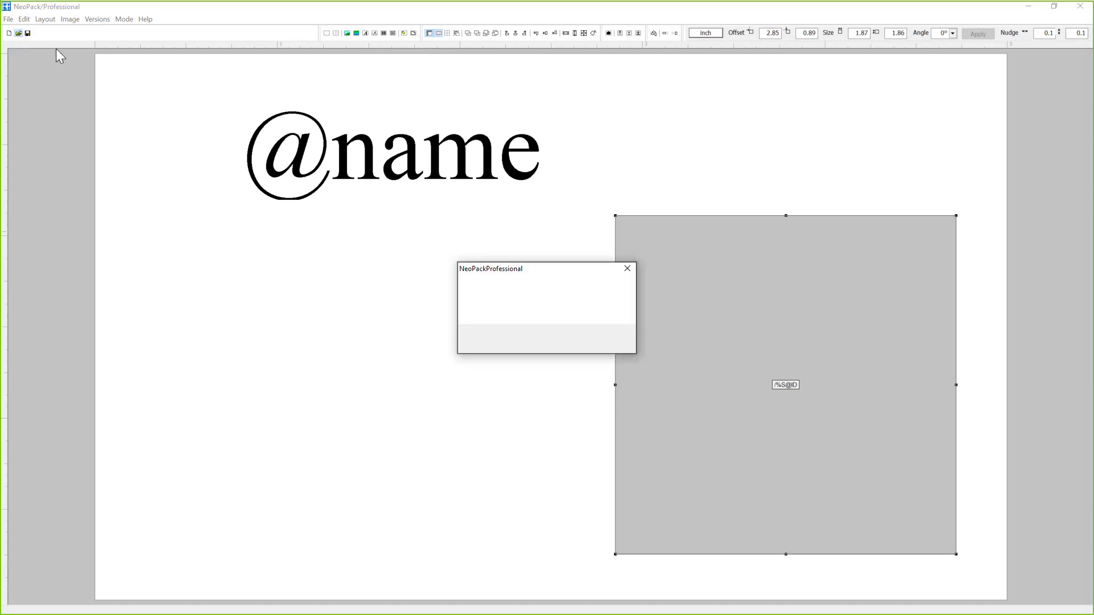
# - Reopen the ShootCard.pit template without saving the new design and examine the settings of its large QR code
pyautogui.click(145, 18)
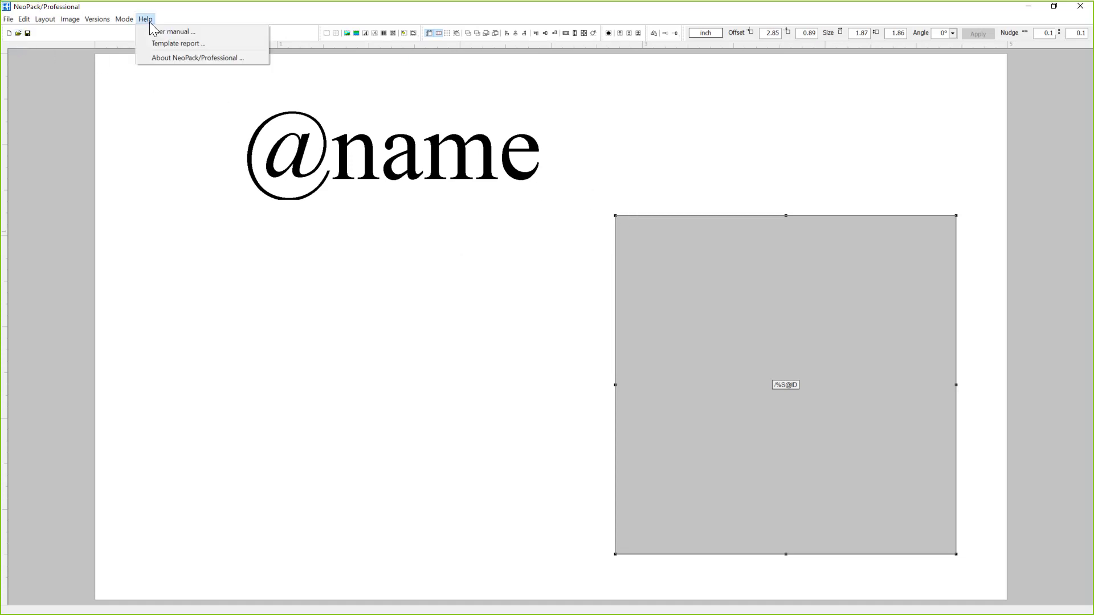
pyautogui.click(172, 42)
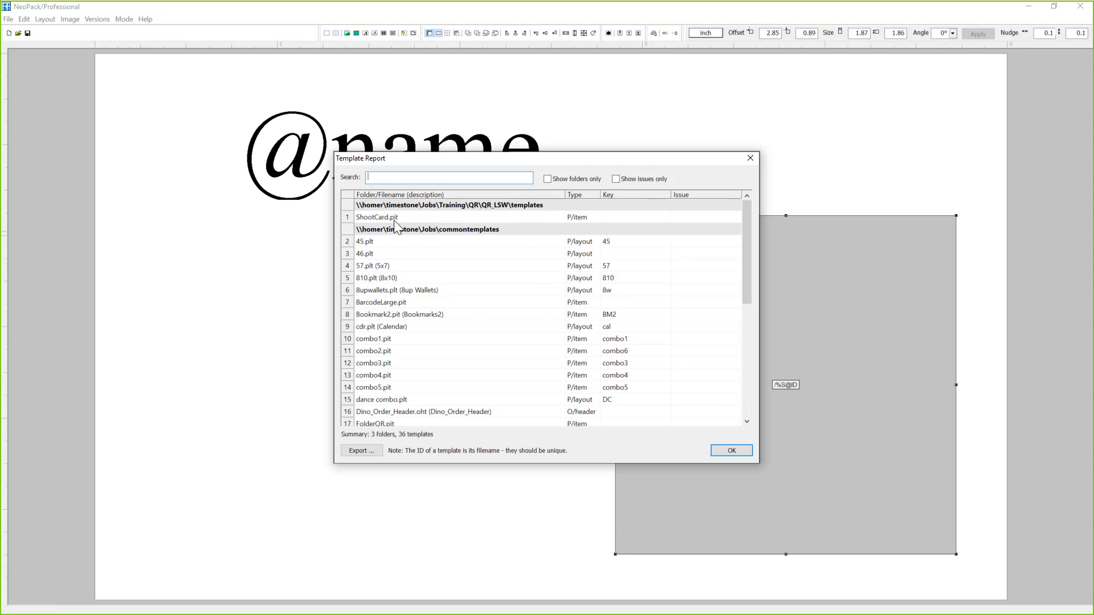
pyautogui.doubleClick(393, 220)
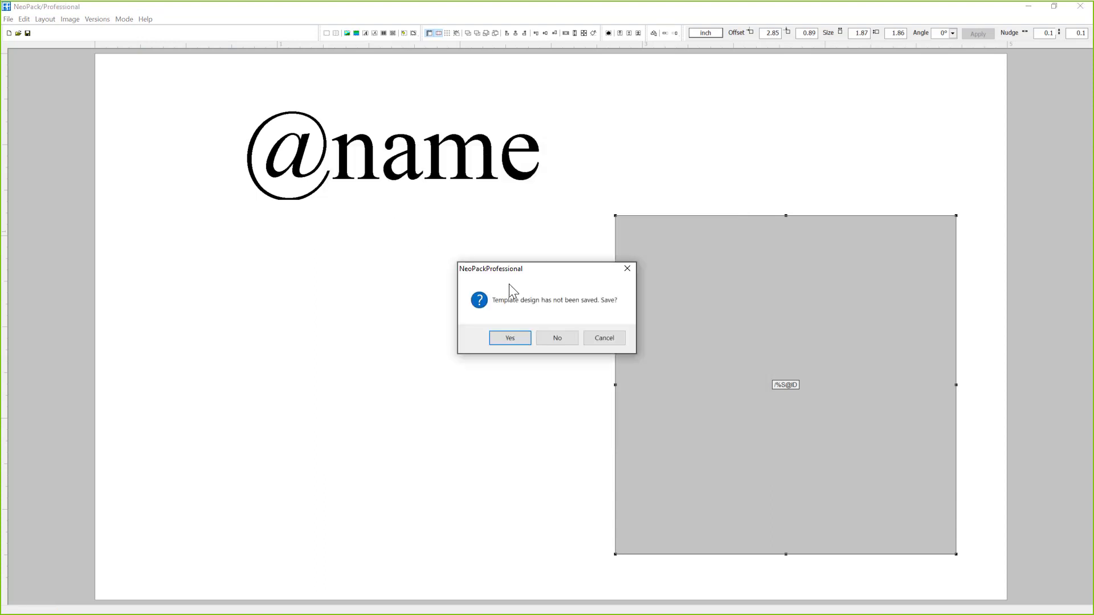
pyautogui.click(540, 341)
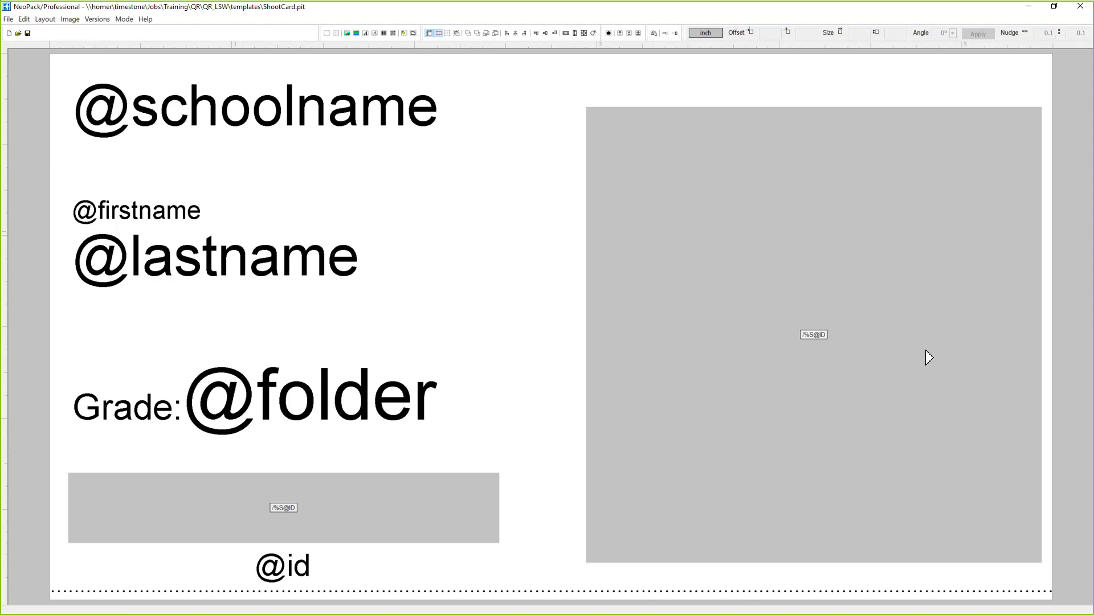
pyautogui.doubleClick(928, 358)
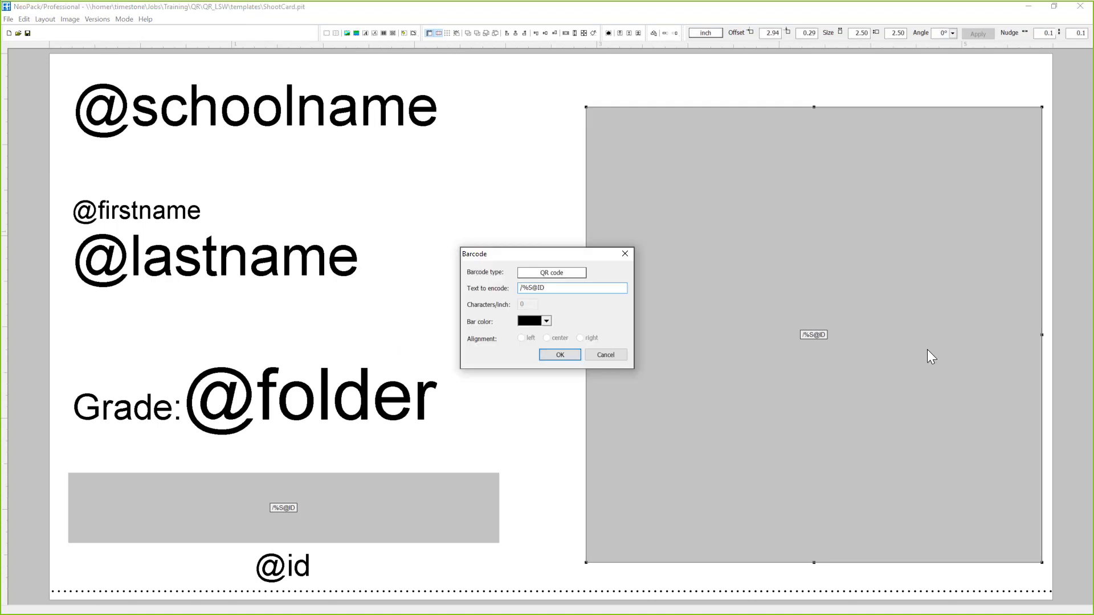
pyautogui.click(614, 352)
# - Switch to the sheets mode, preview the existing Shoot Card sheet set, and delete it
pyautogui.click(125, 19)
pyautogui.click(144, 102)
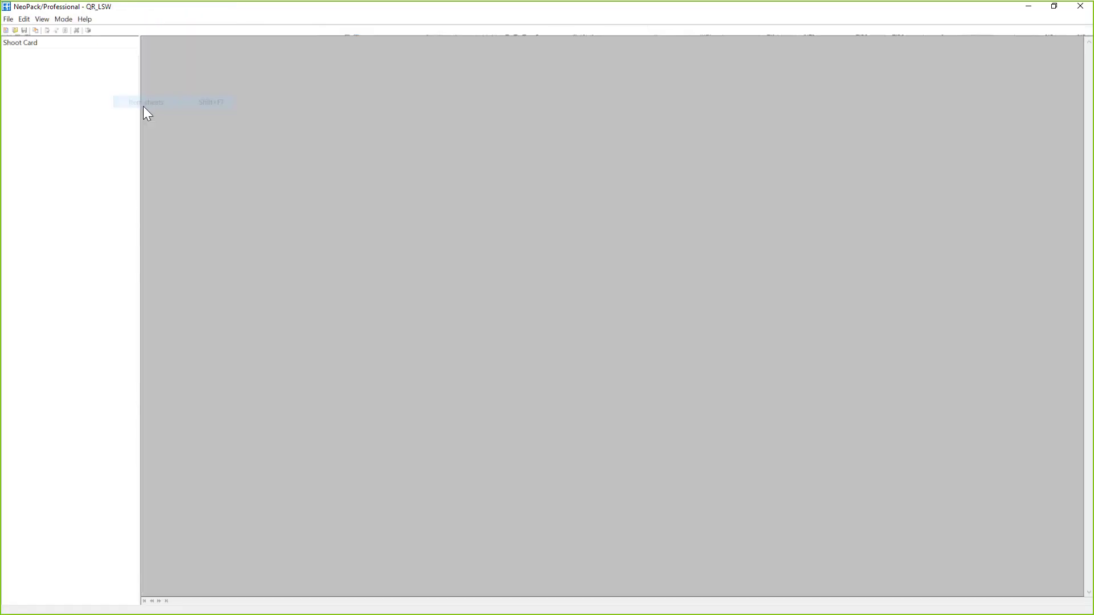
pyautogui.click(21, 43)
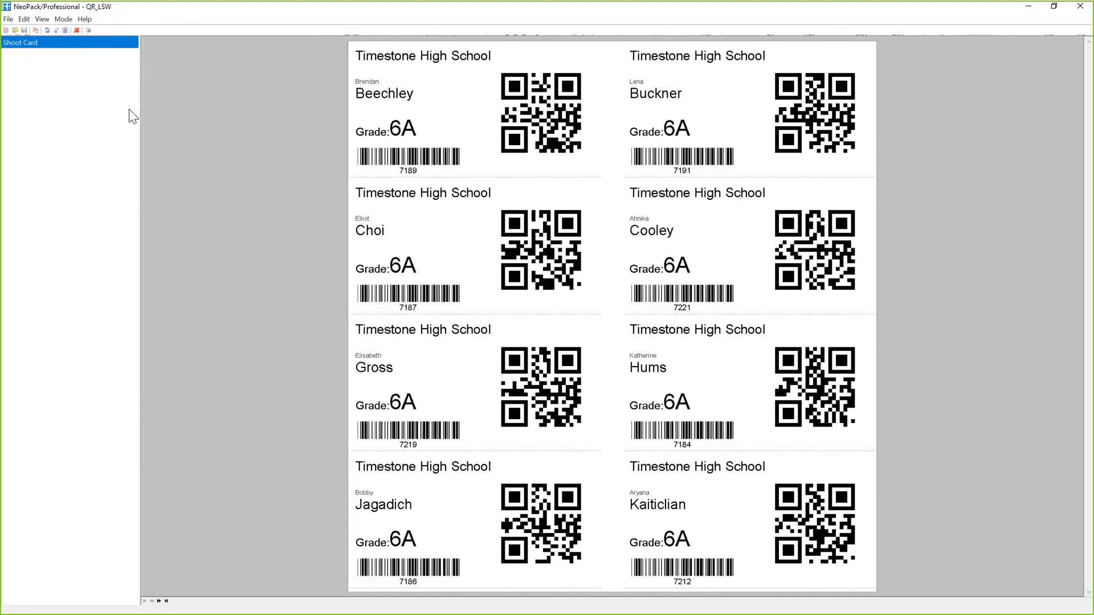
pyautogui.click(76, 31)
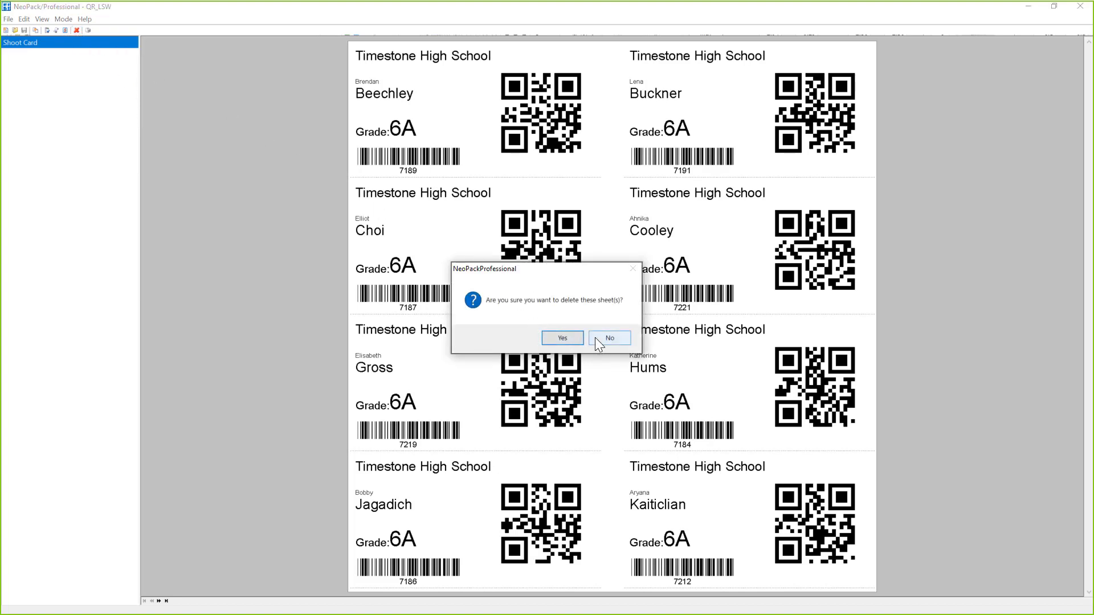
pyautogui.click(565, 337)
# - Start a new sheet set that includes the subjects of all folders, with the description Shoot Cards
pyautogui.click(36, 30)
pyautogui.click(382, 226)
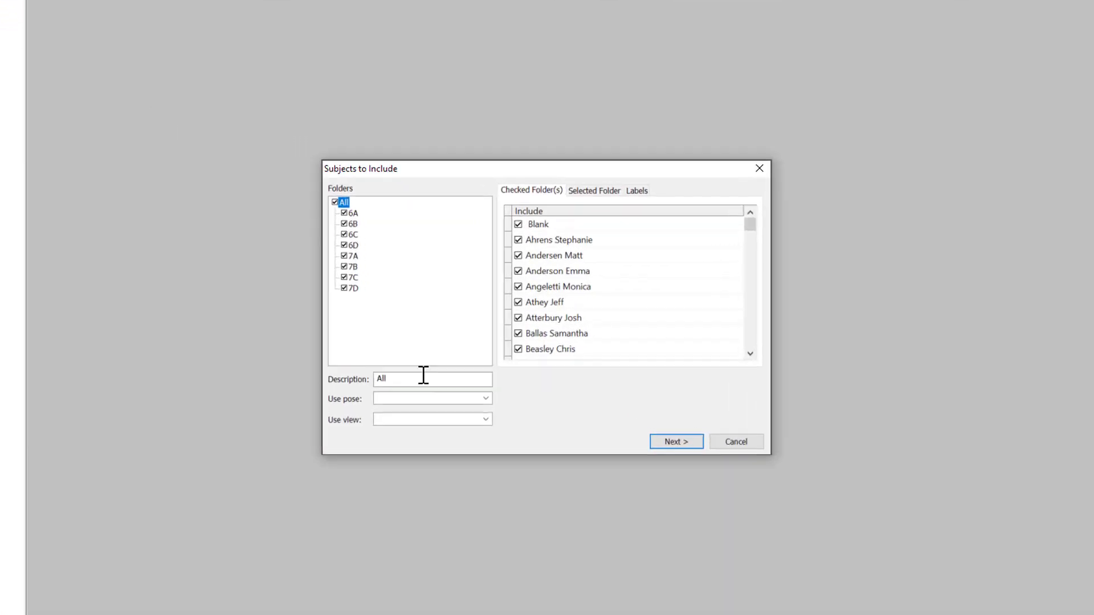
pyautogui.moveTo(424, 376); pyautogui.dragTo(310, 377)
pyautogui.write('Sho')
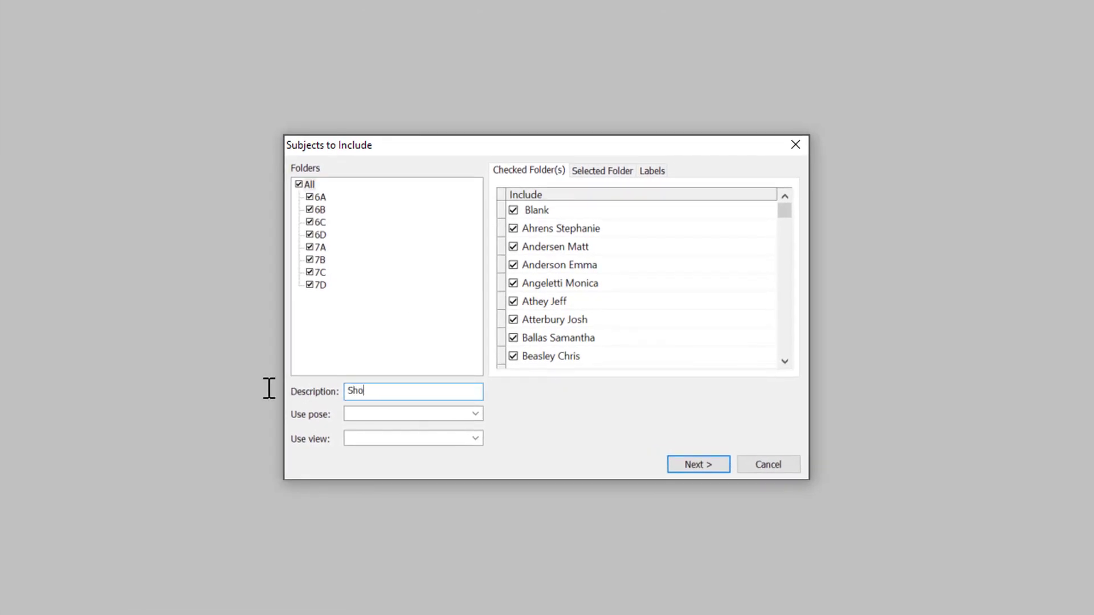
pyautogui.write('ot Cards')
pyautogui.scroll(-8, 604, 262)
pyautogui.scroll(-5, 620, 292)
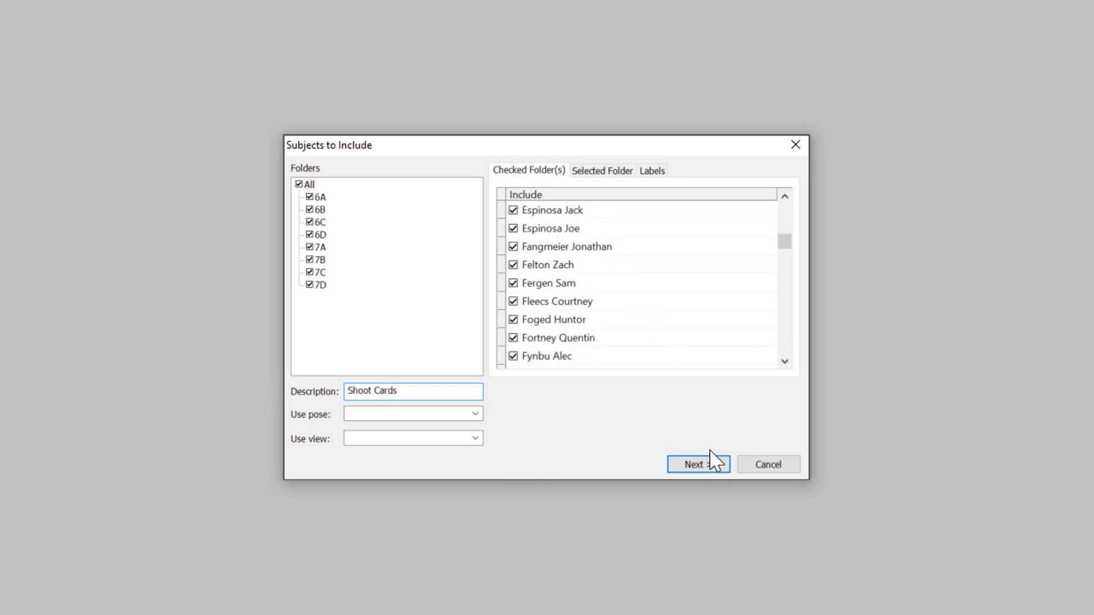
pyautogui.click(706, 462)
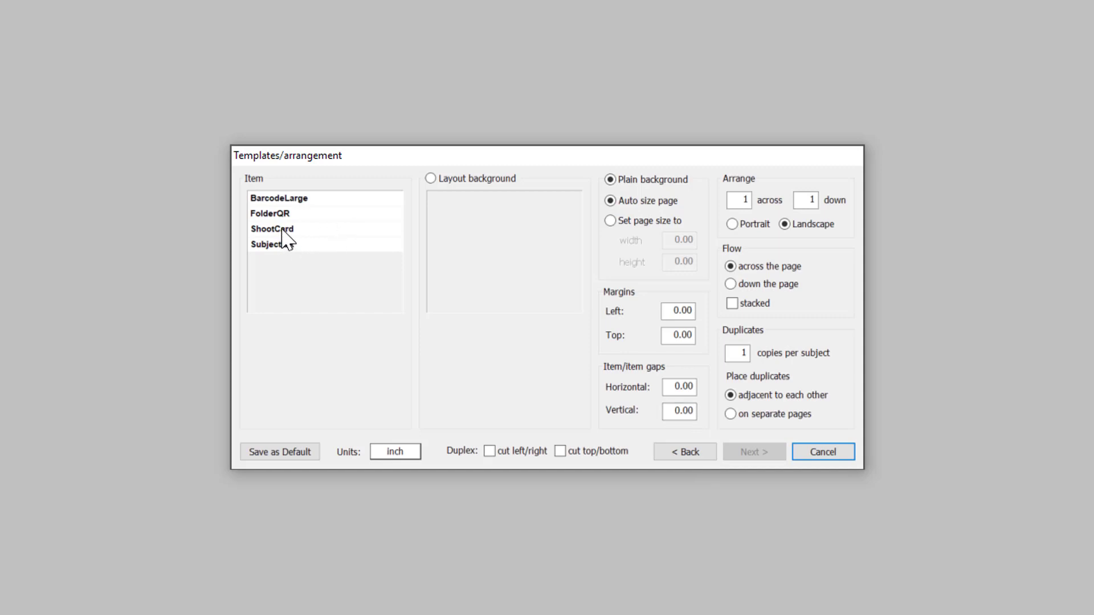
# - Use the ShootCard item for the sheets, arranged 2 across and 4 down with a 0.50 inch vertical gap
pyautogui.click(282, 230)
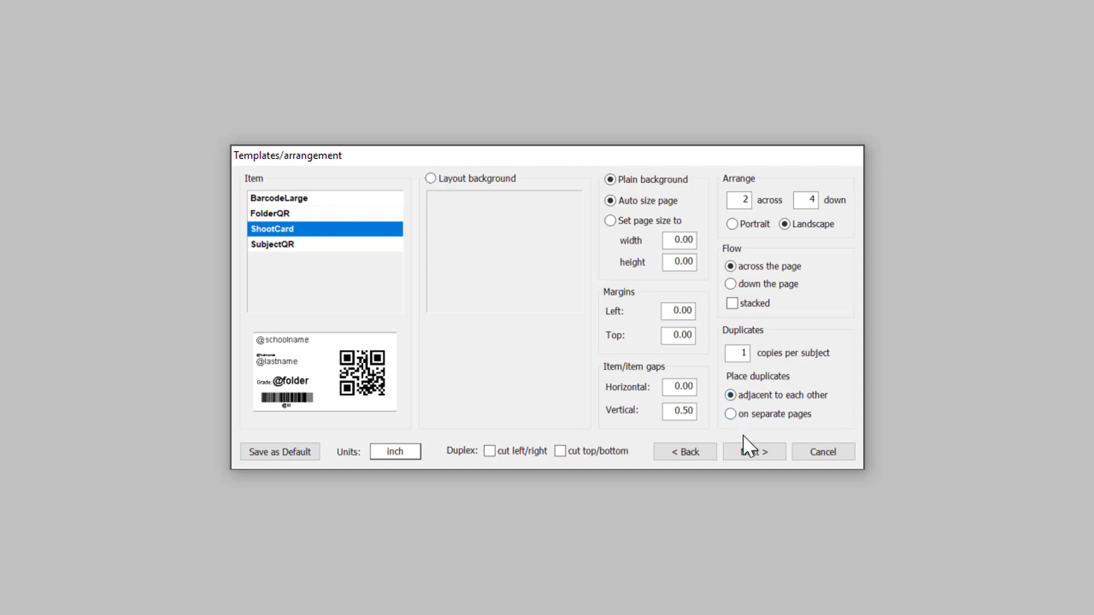
pyautogui.click(753, 450)
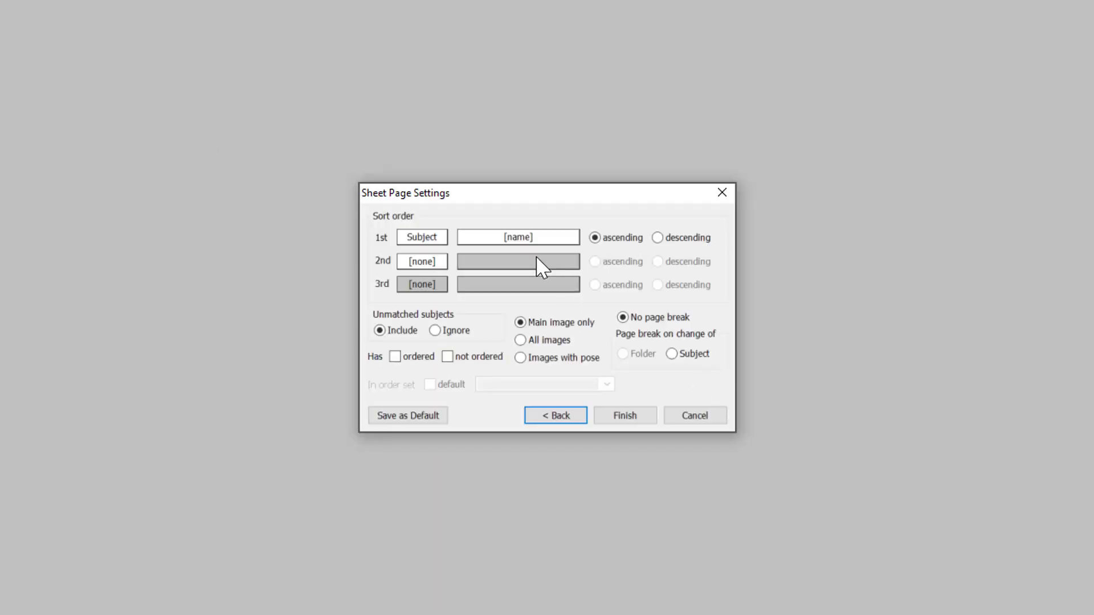
# - Sort the sheets by folder name and then subject name, break pages on change of folder, and generate the sheet set
pyautogui.click(422, 241)
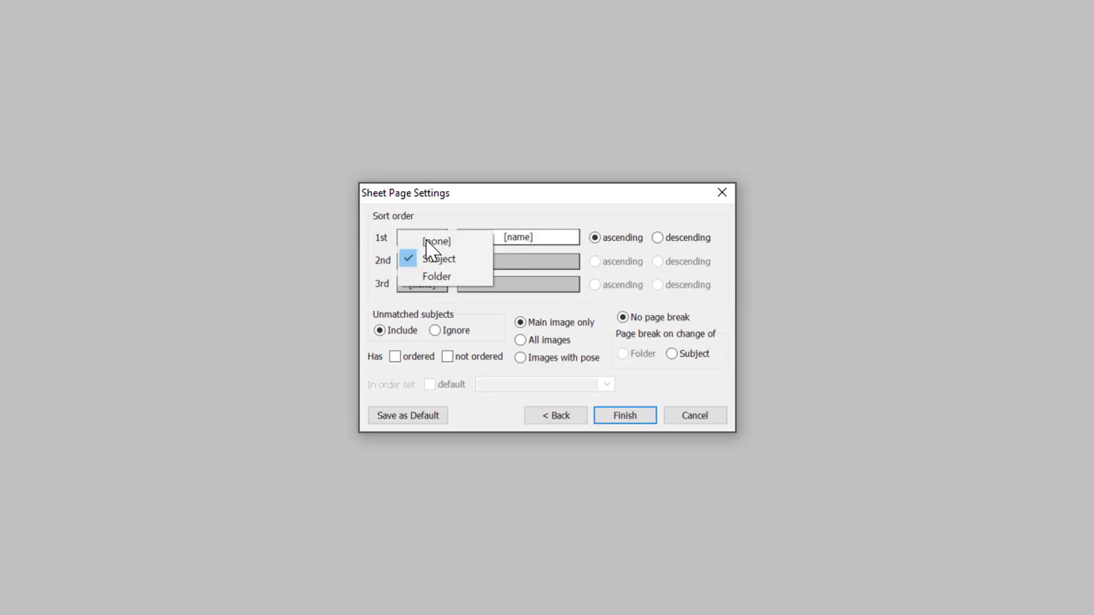
pyautogui.click(439, 277)
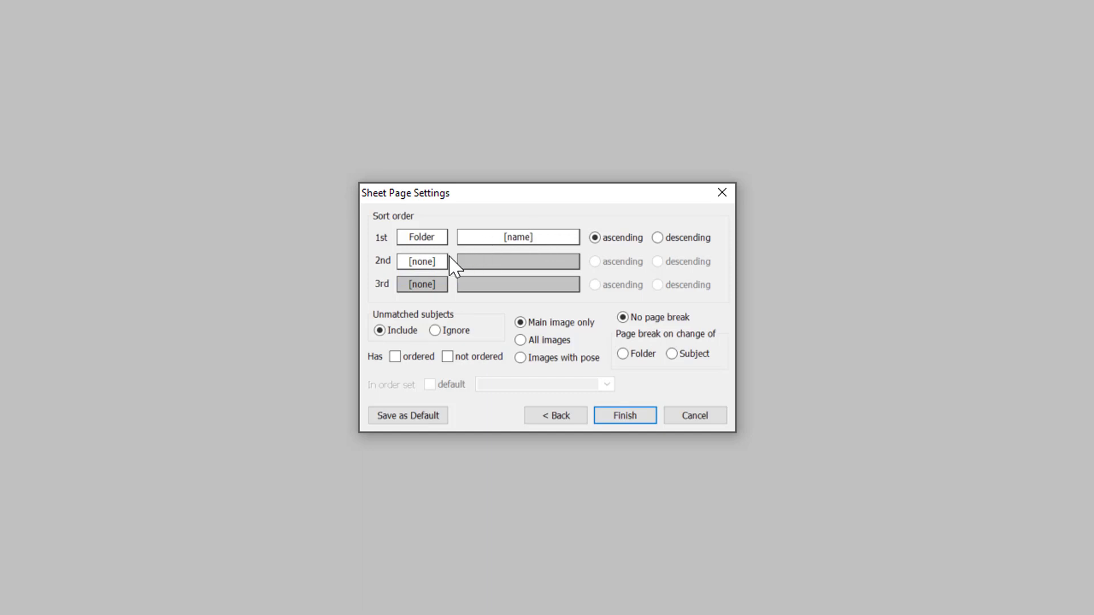
pyautogui.click(415, 263)
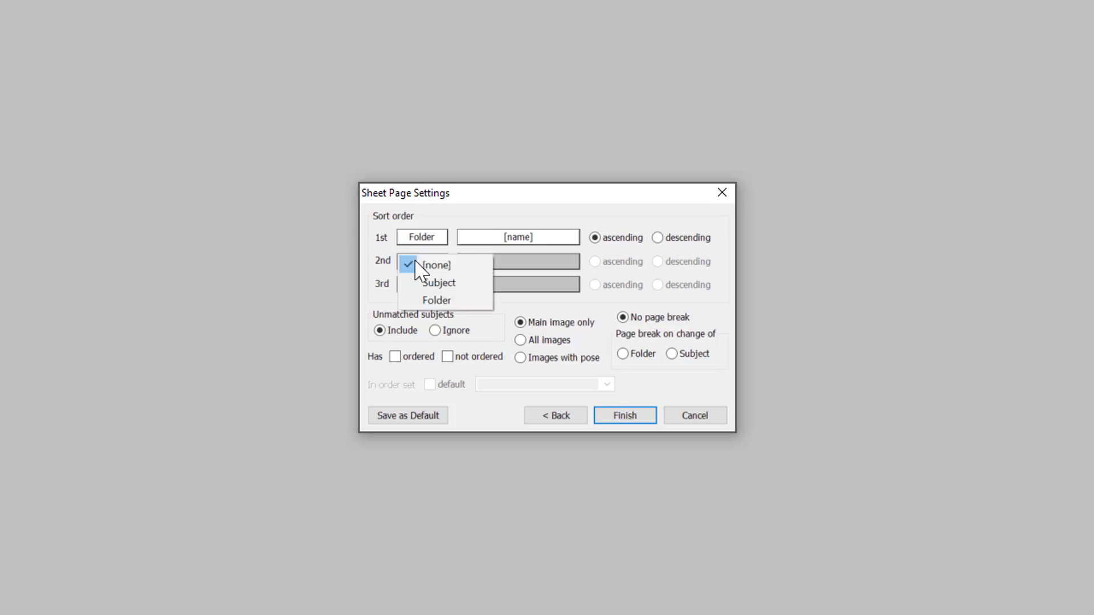
pyautogui.click(438, 284)
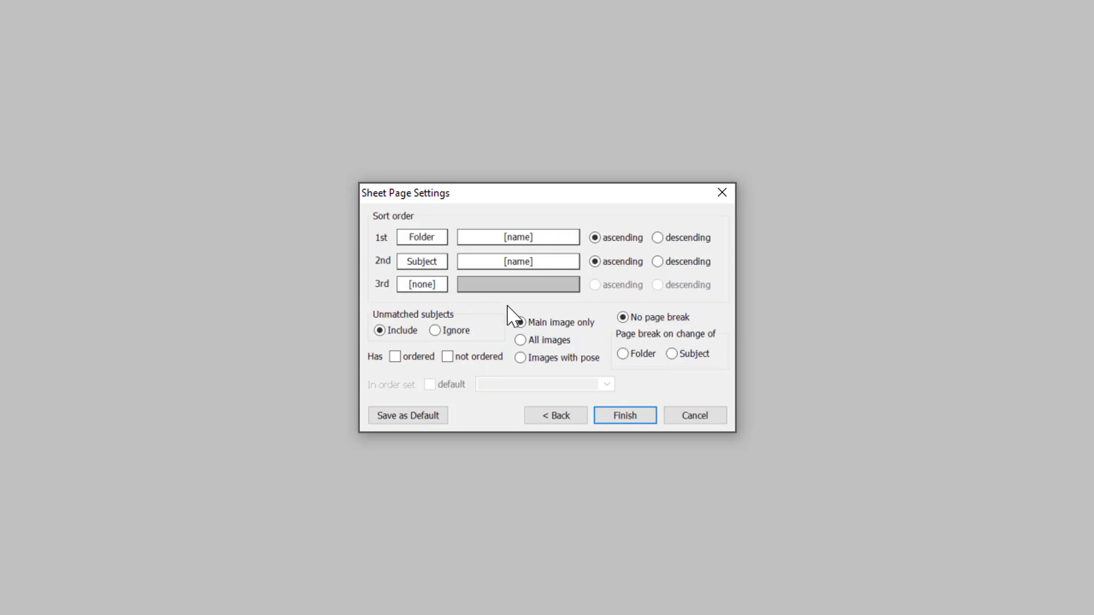
pyautogui.click(637, 355)
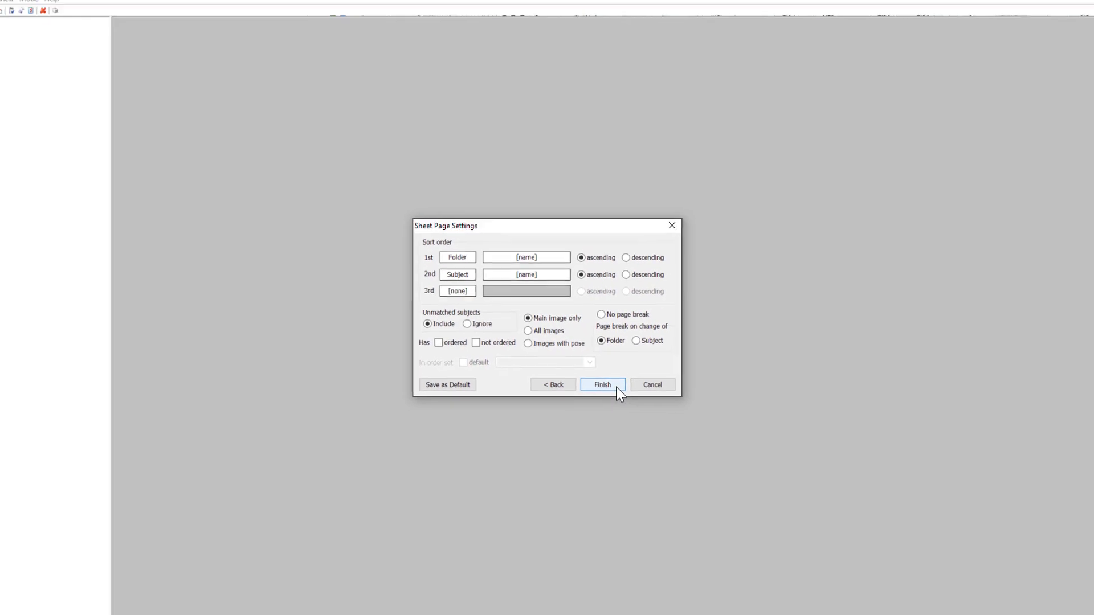
pyautogui.click(618, 389)
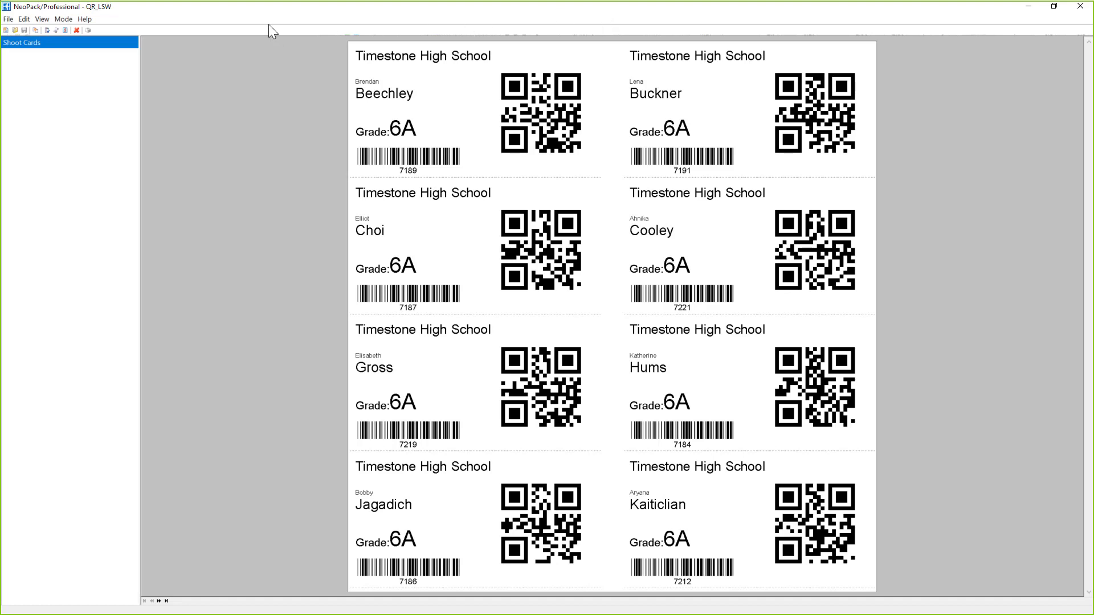
# - In the images mode, start an import from disk and add the files IMG_2409.JPG through IMG_2501.JPG to the list
pyautogui.press('F6')
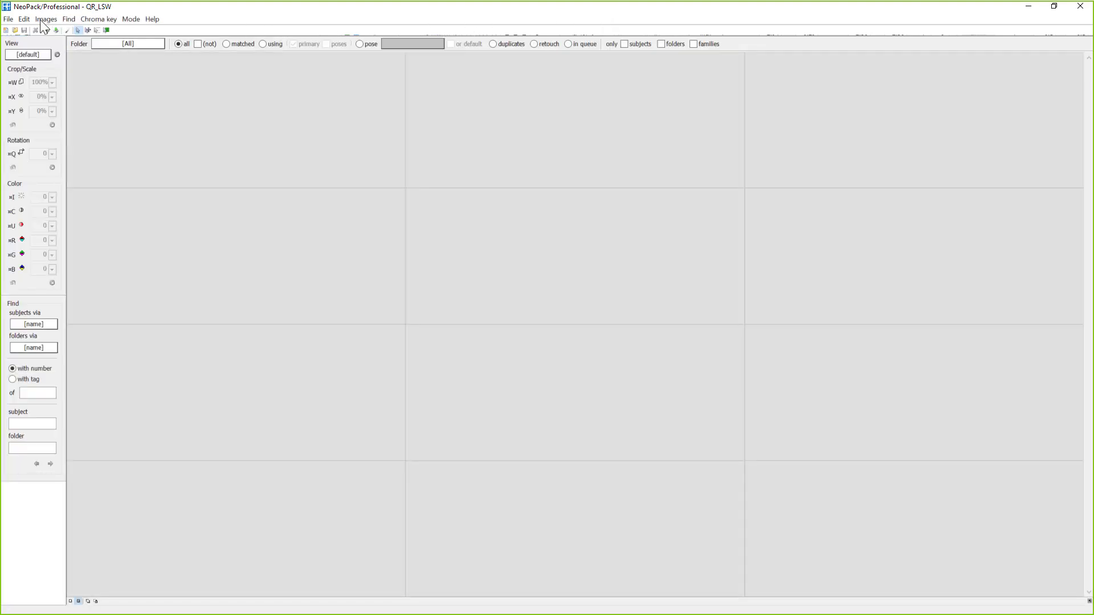
pyautogui.click(46, 19)
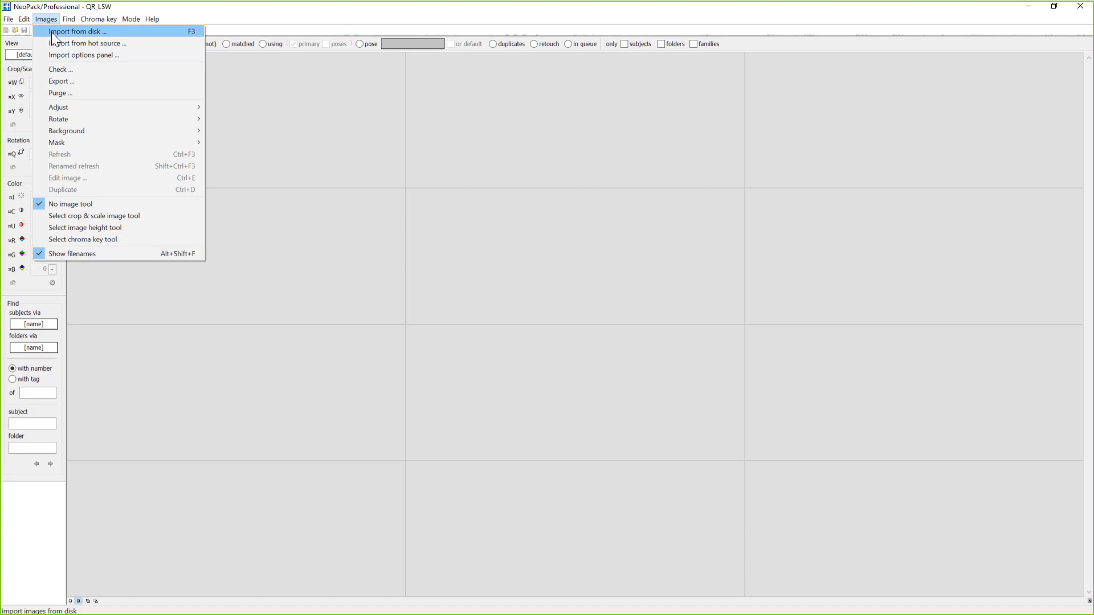
pyautogui.click(52, 32)
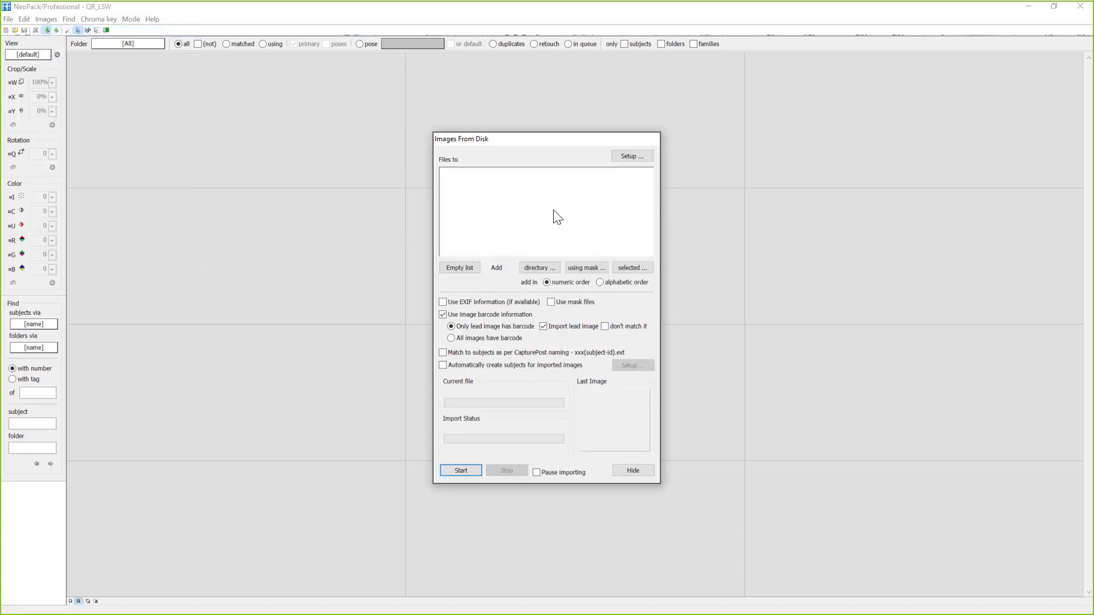
pyautogui.click(632, 268)
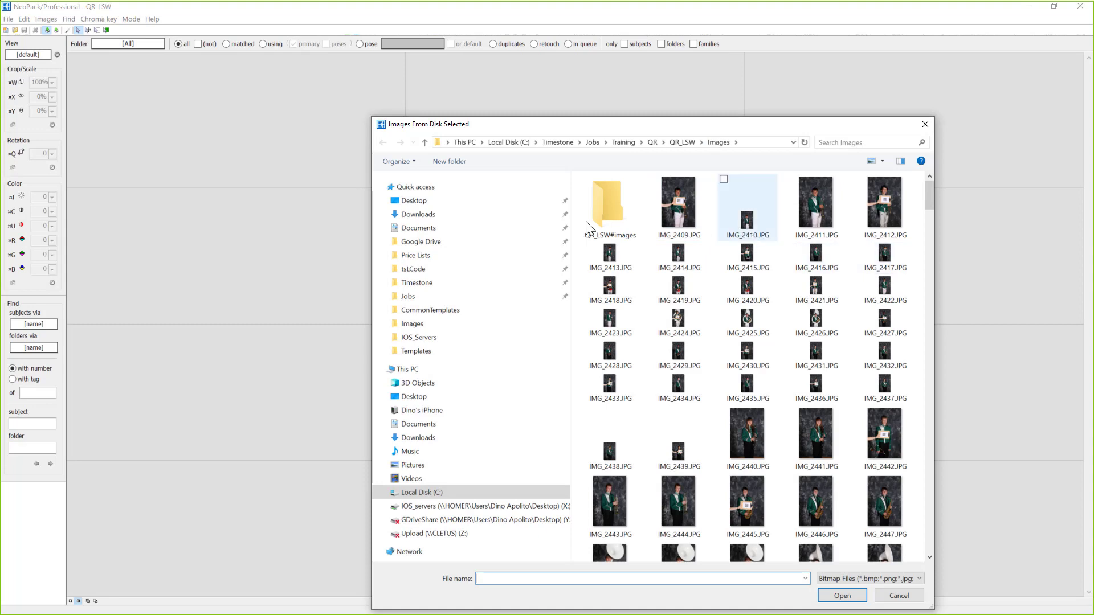
pyautogui.click(682, 215)
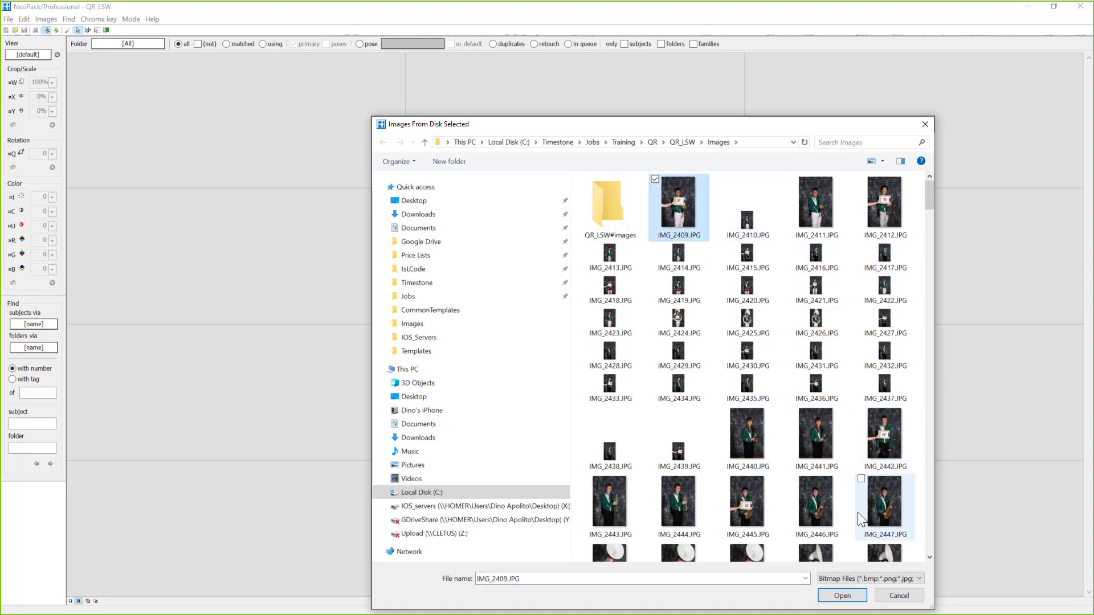
pyautogui.scroll(-10, 858, 512)
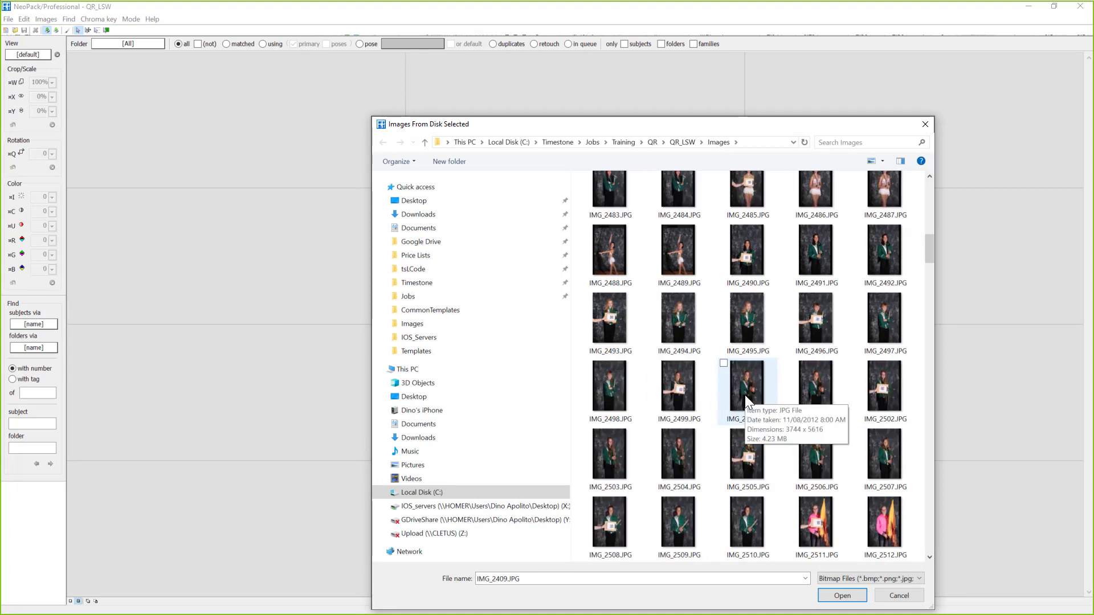
pyautogui.keyDown('shift'); pyautogui.click(826, 393); pyautogui.keyUp('shift')
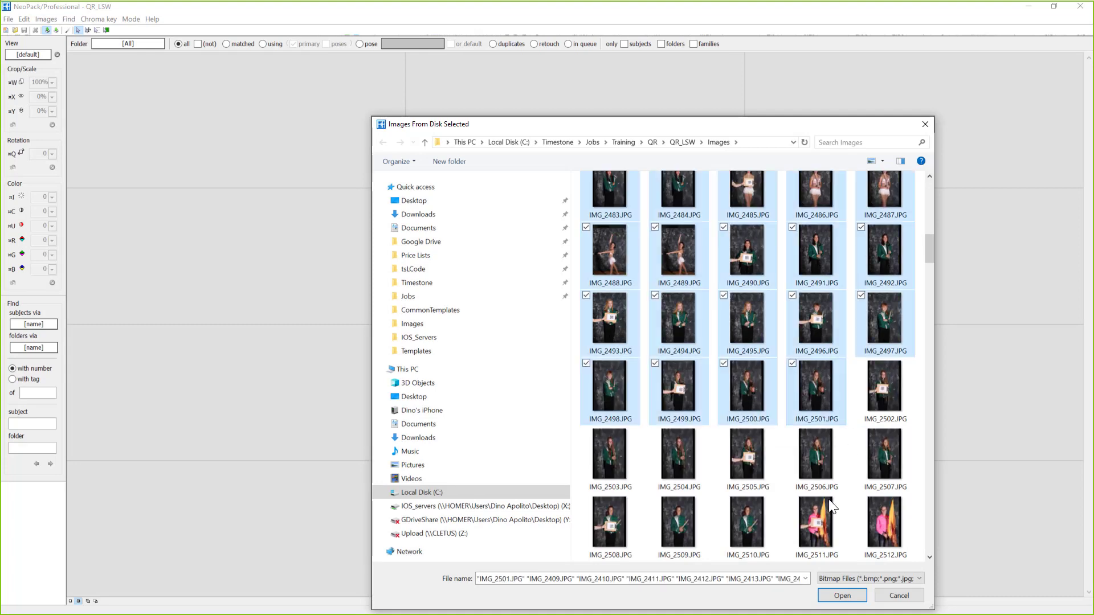
pyautogui.click(842, 596)
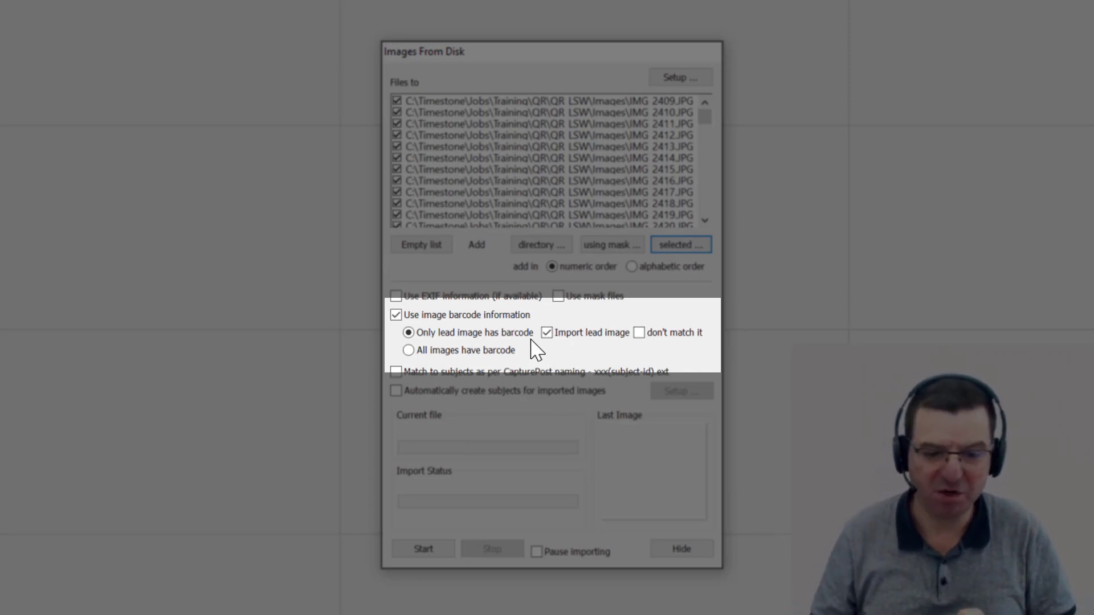
# - Import the listed images using barcode information with only the lead image having a barcode, and hide the import dialog
pyautogui.click(409, 350)
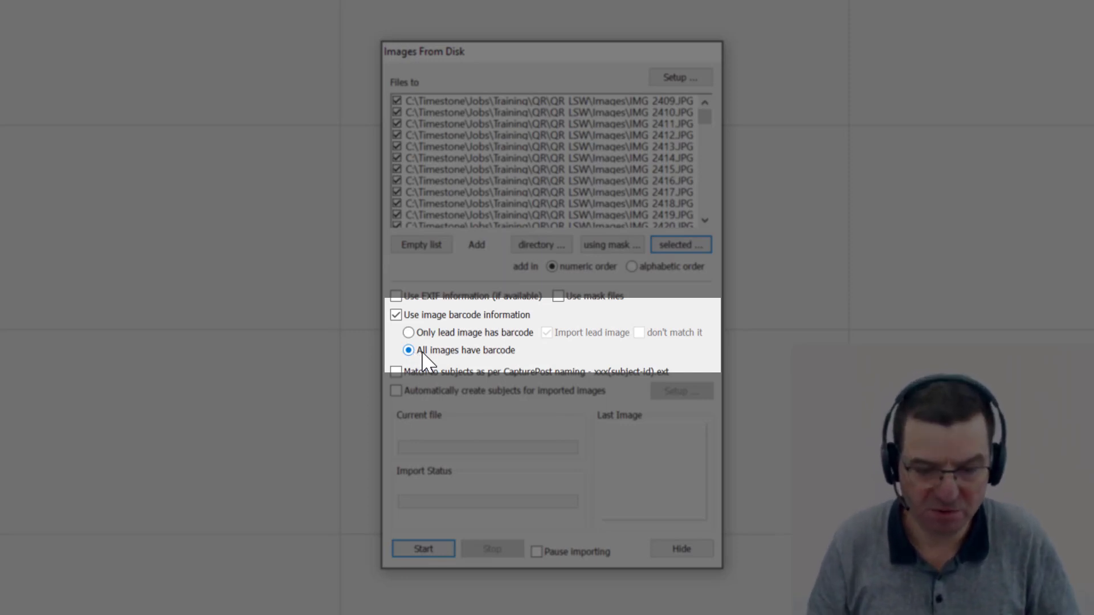
pyautogui.click(413, 333)
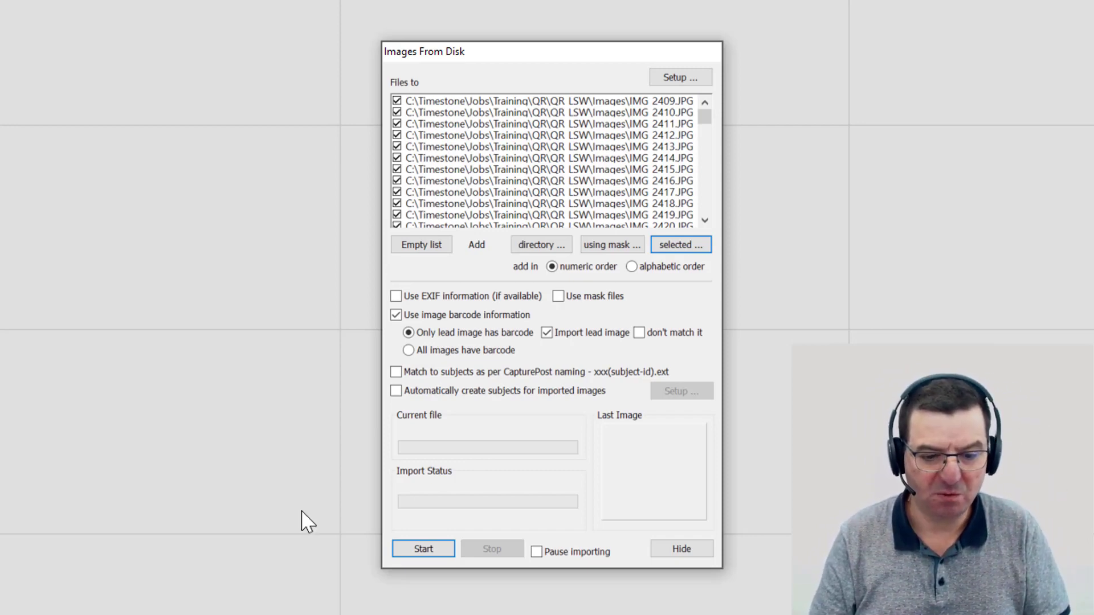
pyautogui.click(432, 552)
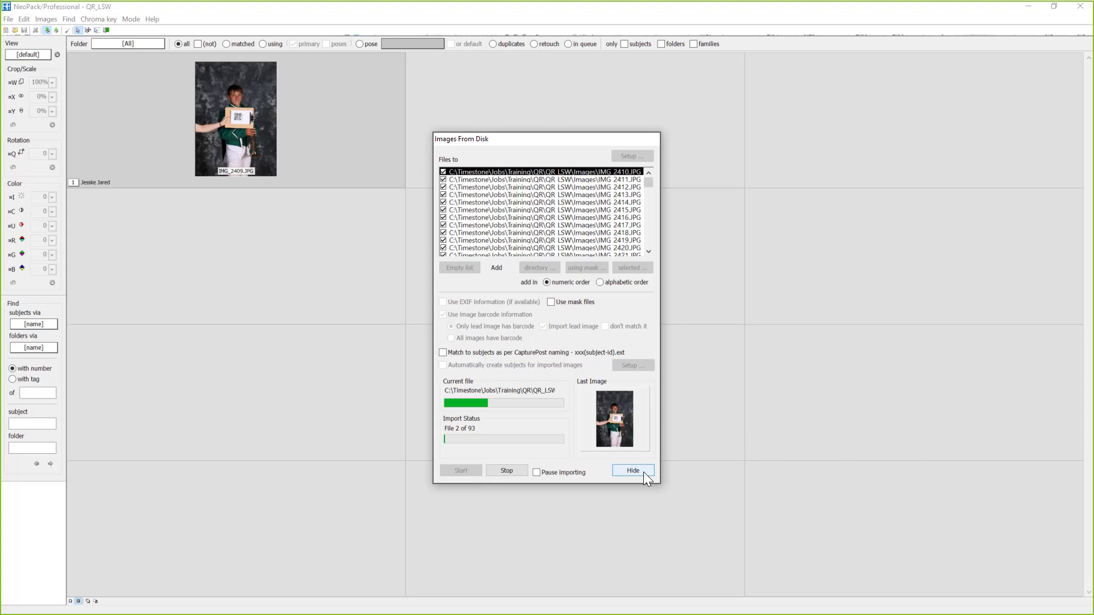
pyautogui.click(644, 472)
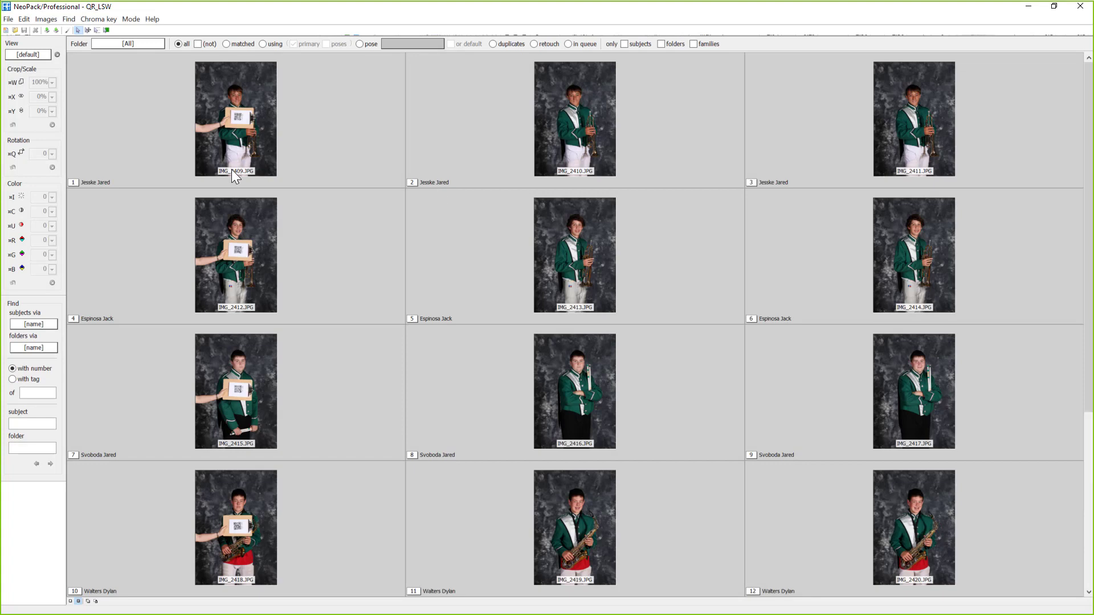
# - Hide the filenames on the image thumbnails and show them again
pyautogui.click(52, 18)
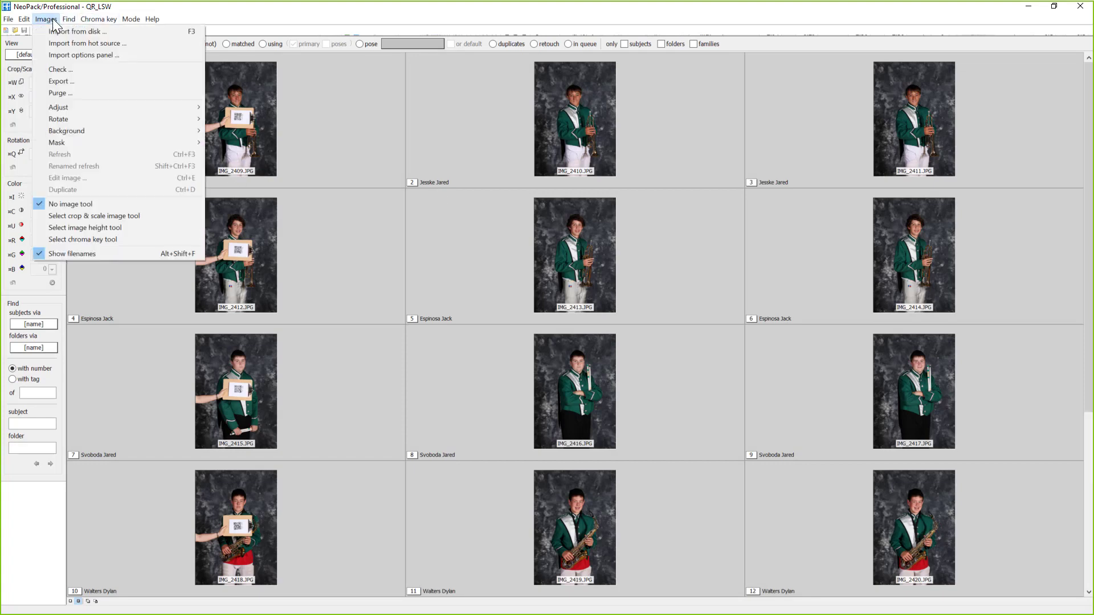
pyautogui.click(105, 255)
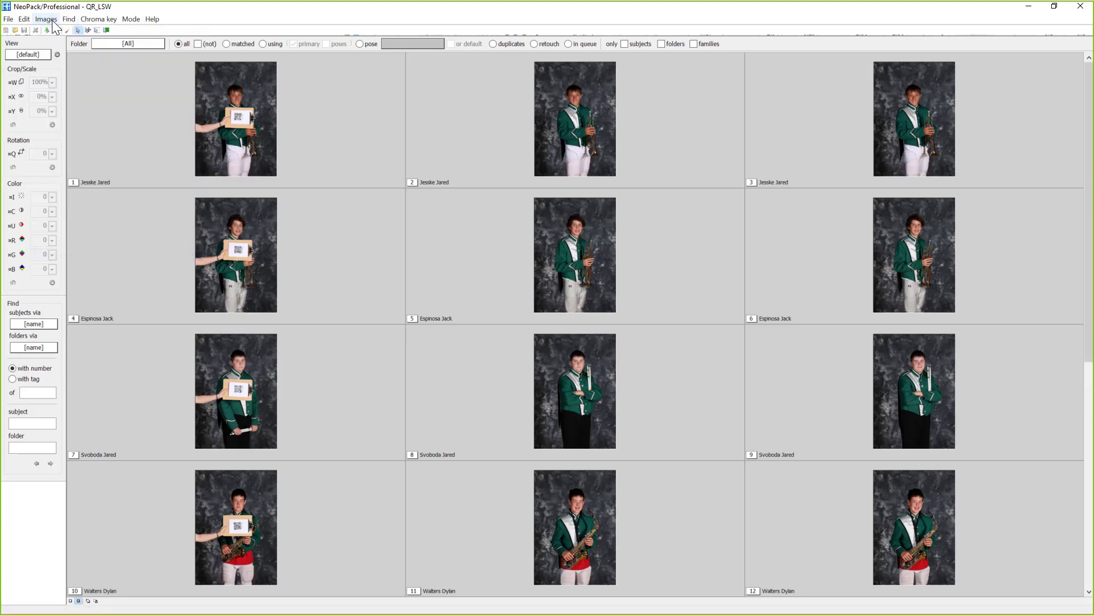
pyautogui.click(52, 20)
pyautogui.click(81, 252)
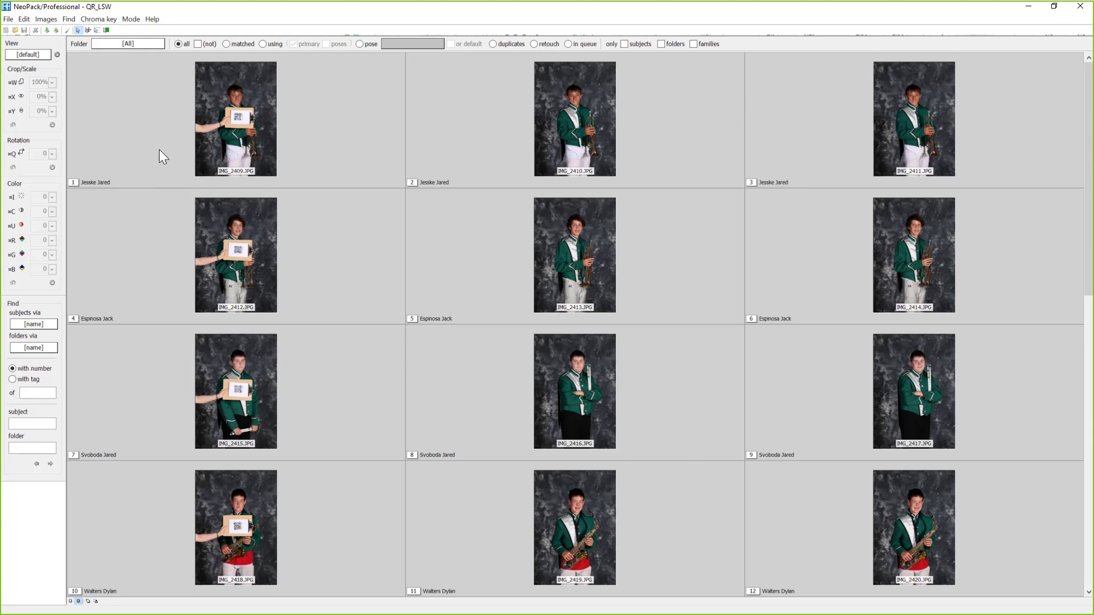
# - In the details mode, clear the specific uniquely identifying tag text of the subject fields and apply the field settings
pyautogui.click(135, 22)
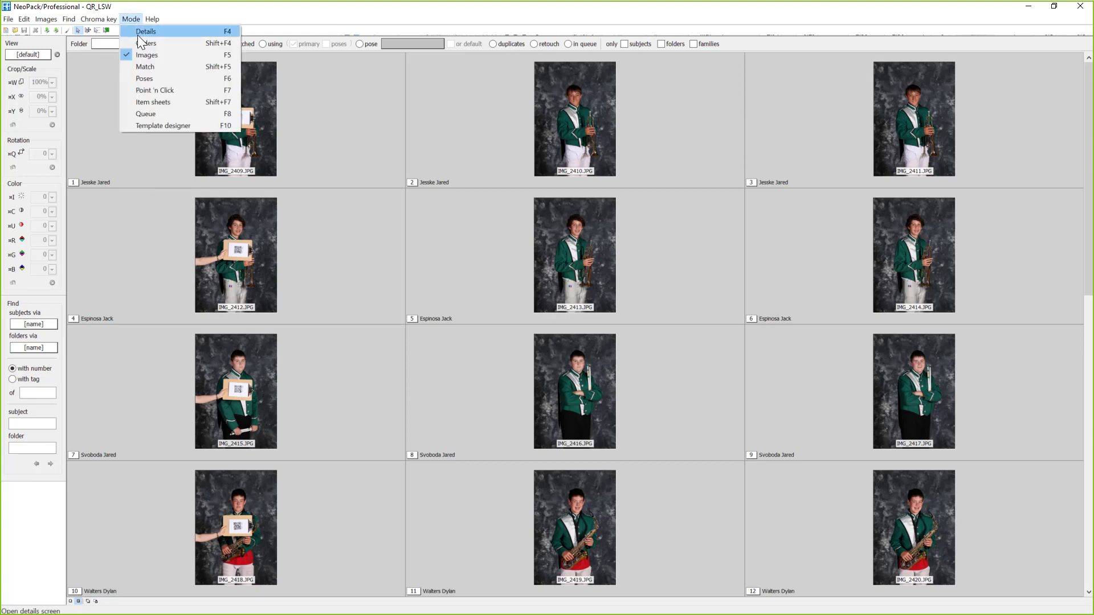
pyautogui.click(138, 35)
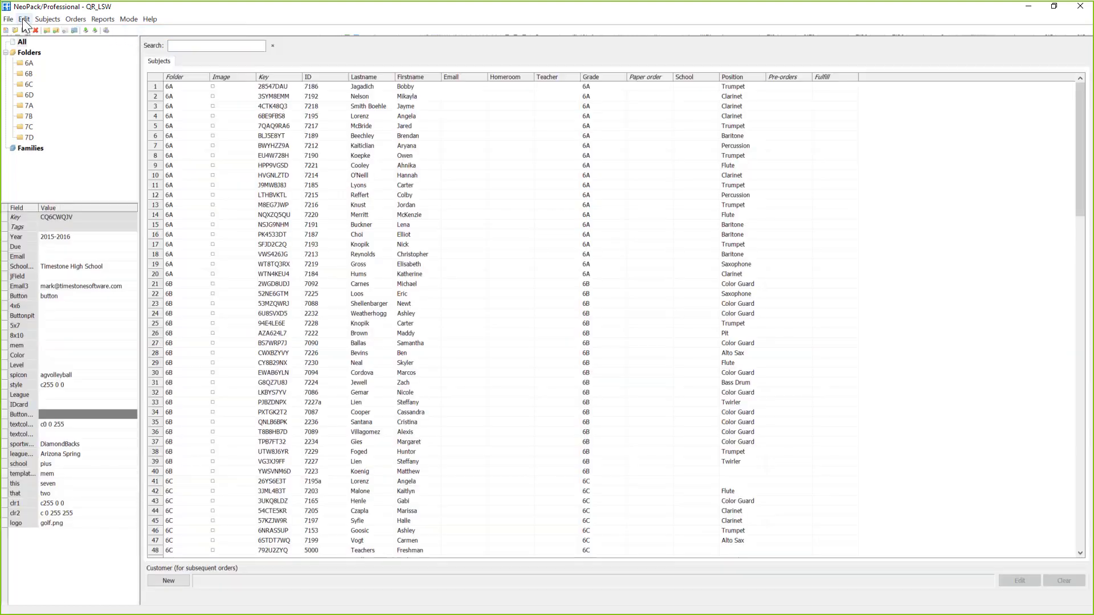
pyautogui.click(30, 19)
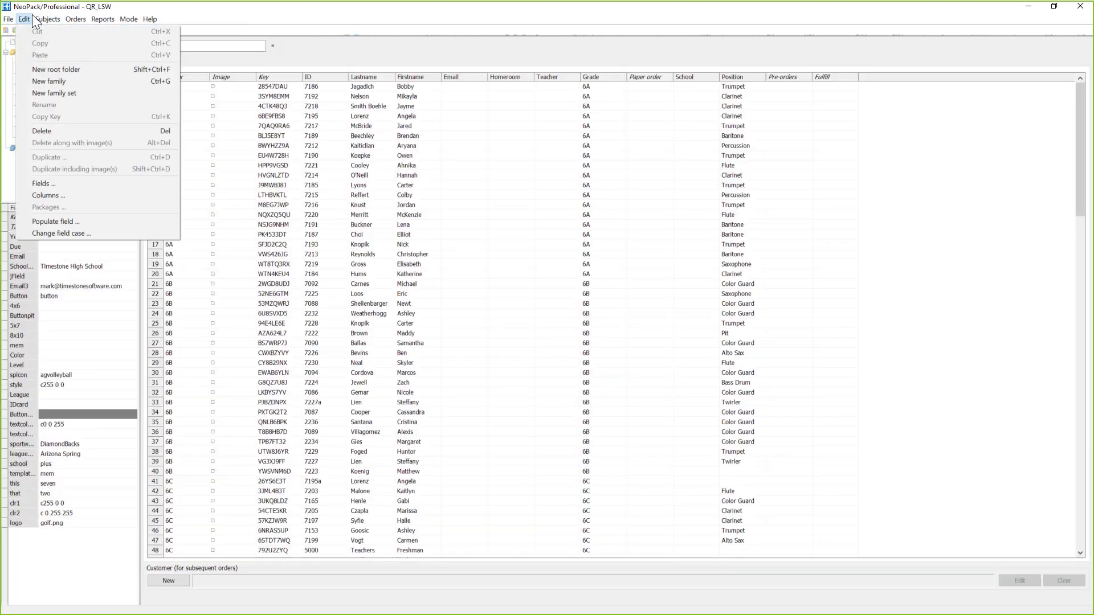
pyautogui.click(49, 182)
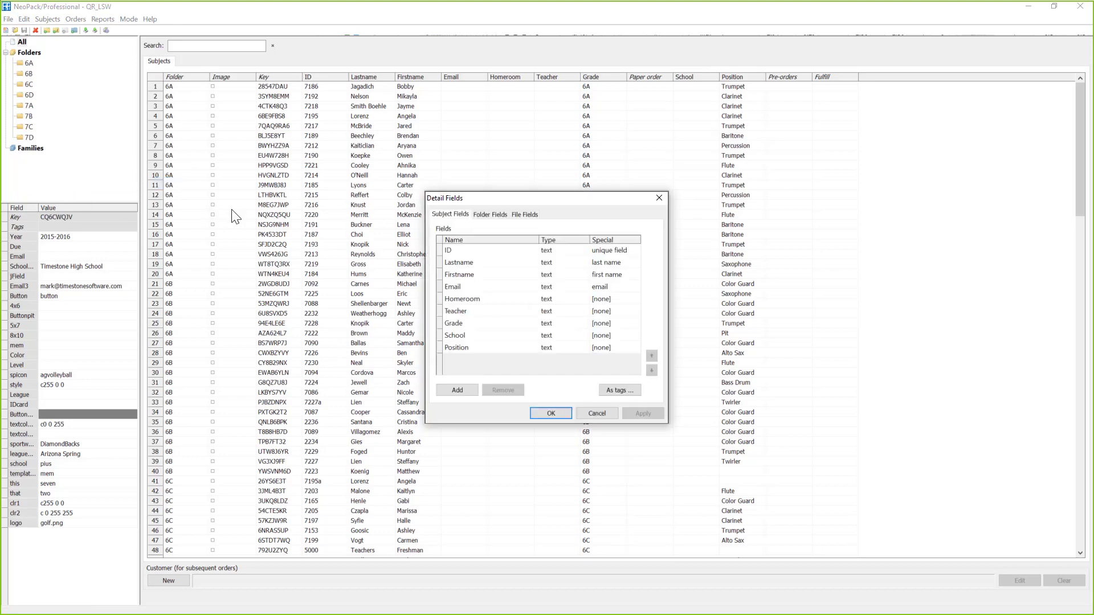
pyautogui.click(618, 393)
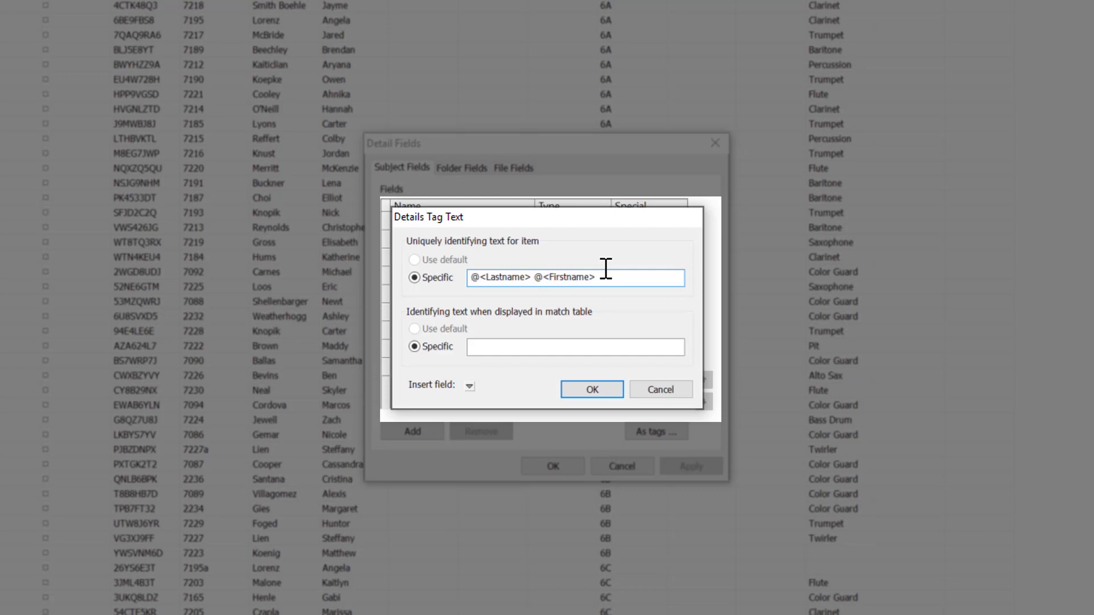
pyautogui.moveTo(595, 277); pyautogui.dragTo(340, 263)
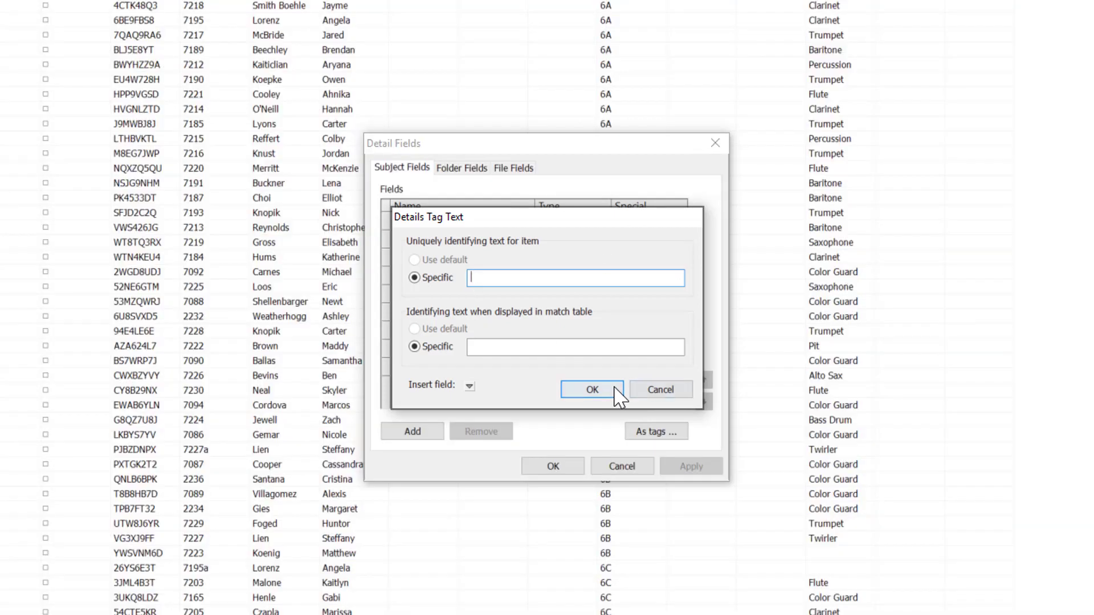
pyautogui.click(592, 390)
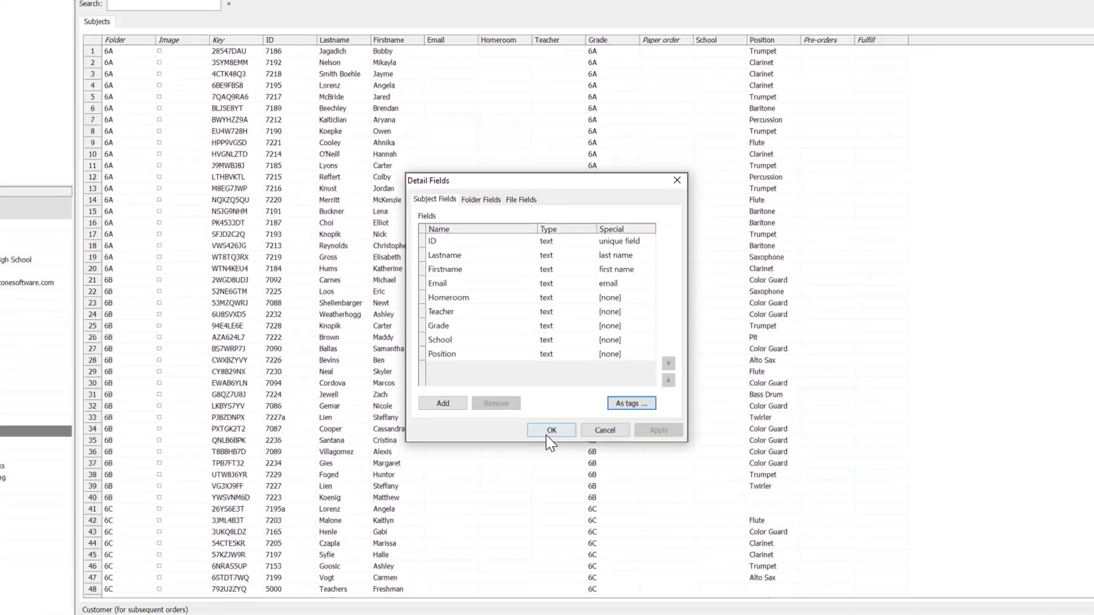
pyautogui.click(553, 466)
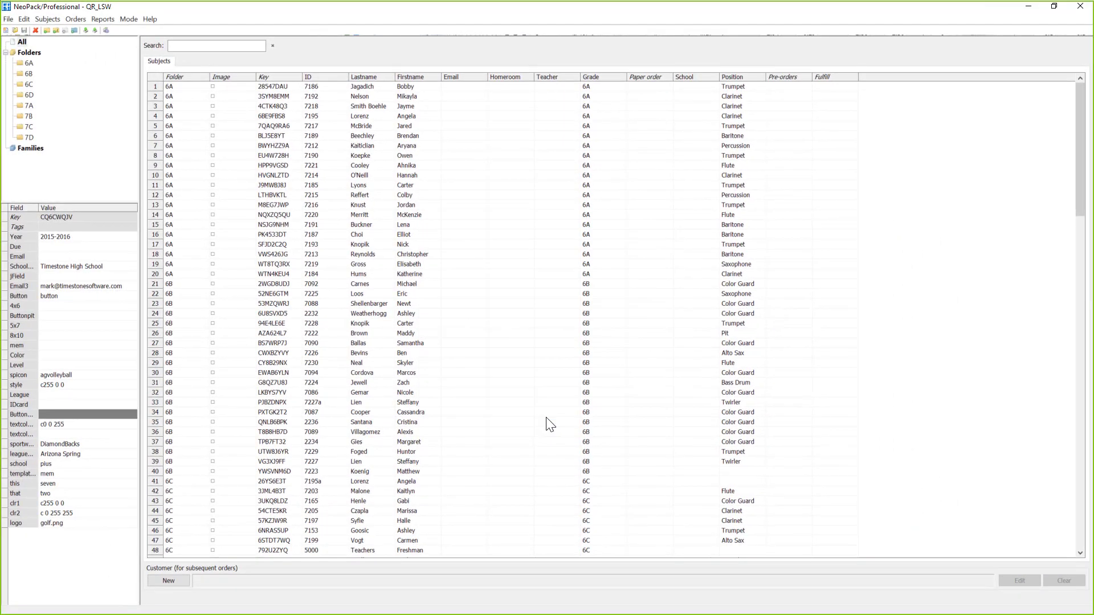
# - Examine how subjects are labelled without tag text under the image thumbnails and in the Point 'n Click subject list
pyautogui.press('F2')
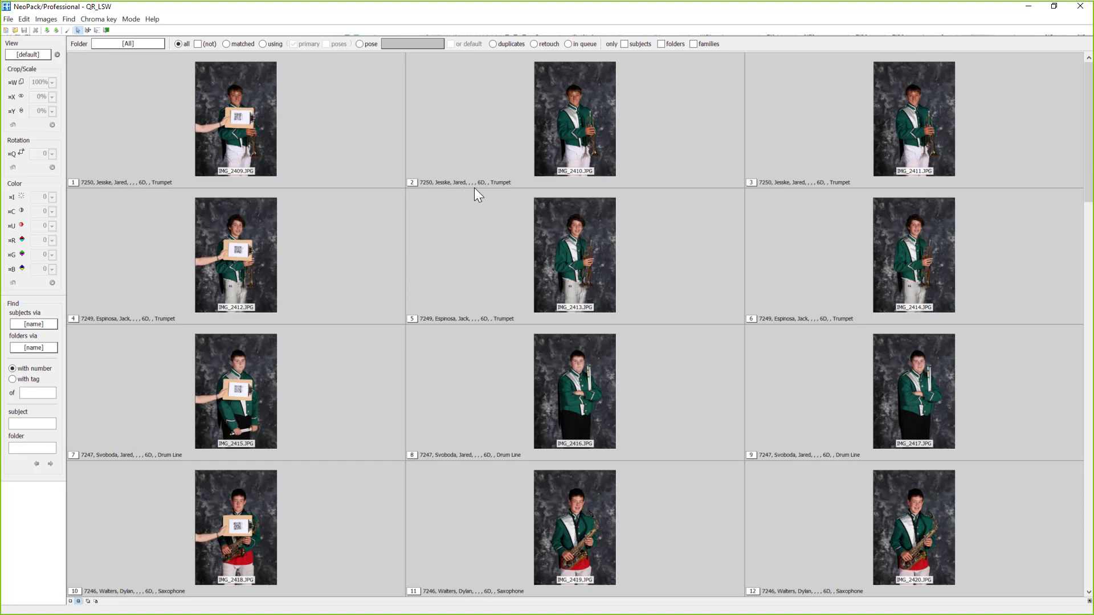
pyautogui.click(131, 19)
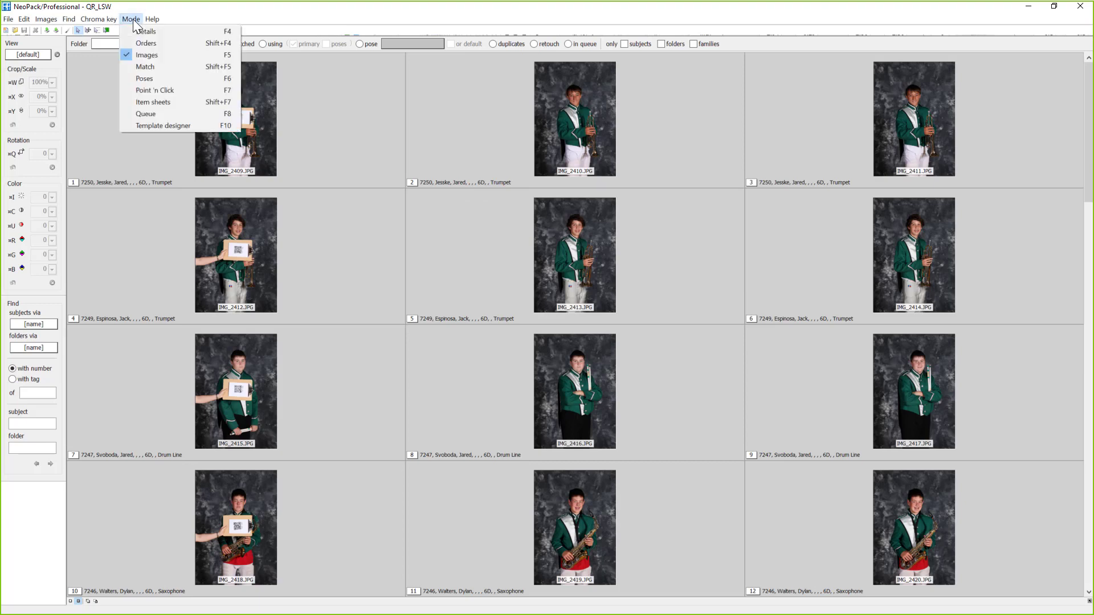
pyautogui.click(147, 92)
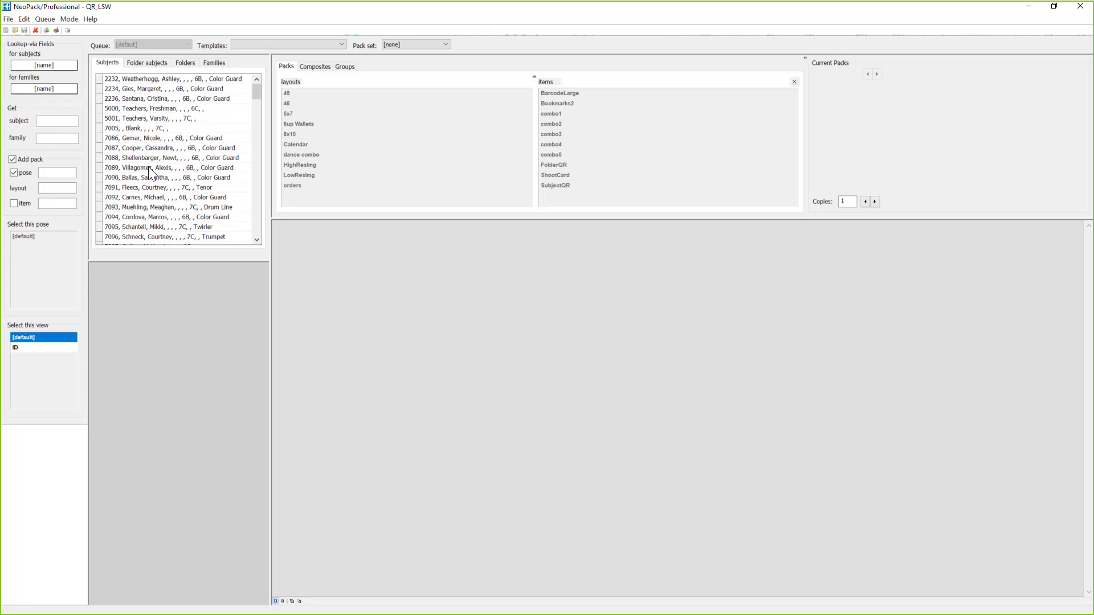
pyautogui.click(148, 170)
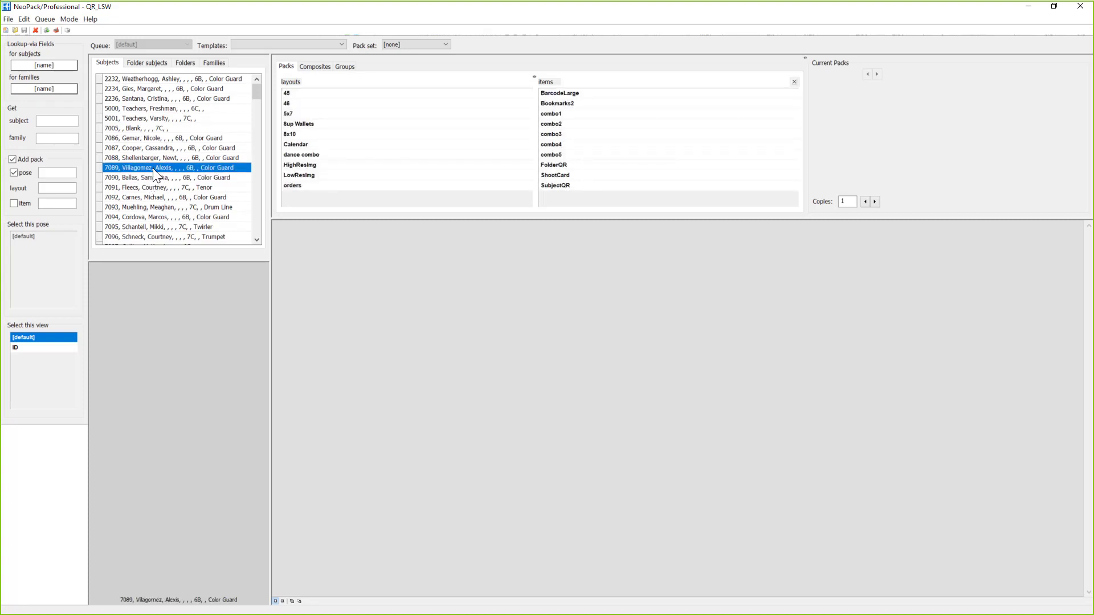
pyautogui.click(72, 20)
pyautogui.click(77, 59)
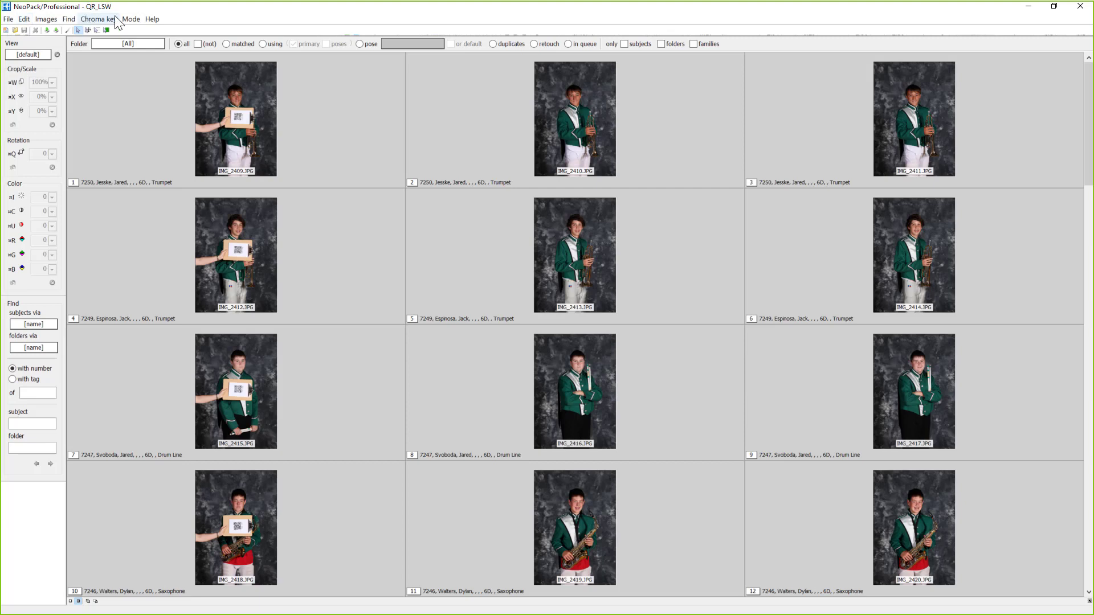
pyautogui.click(131, 19)
pyautogui.click(135, 30)
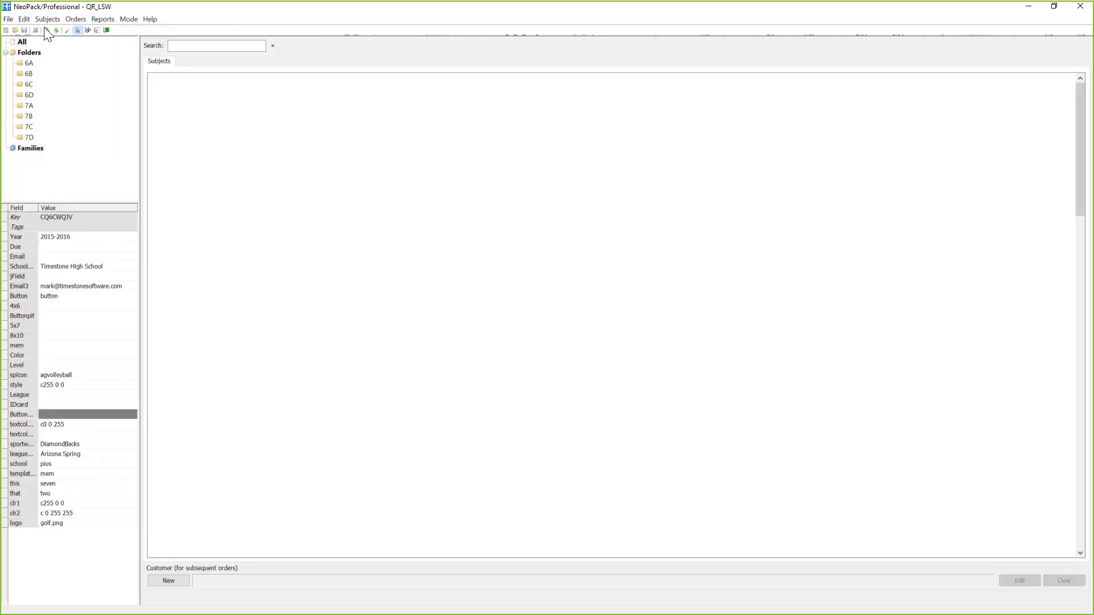
pyautogui.click(24, 19)
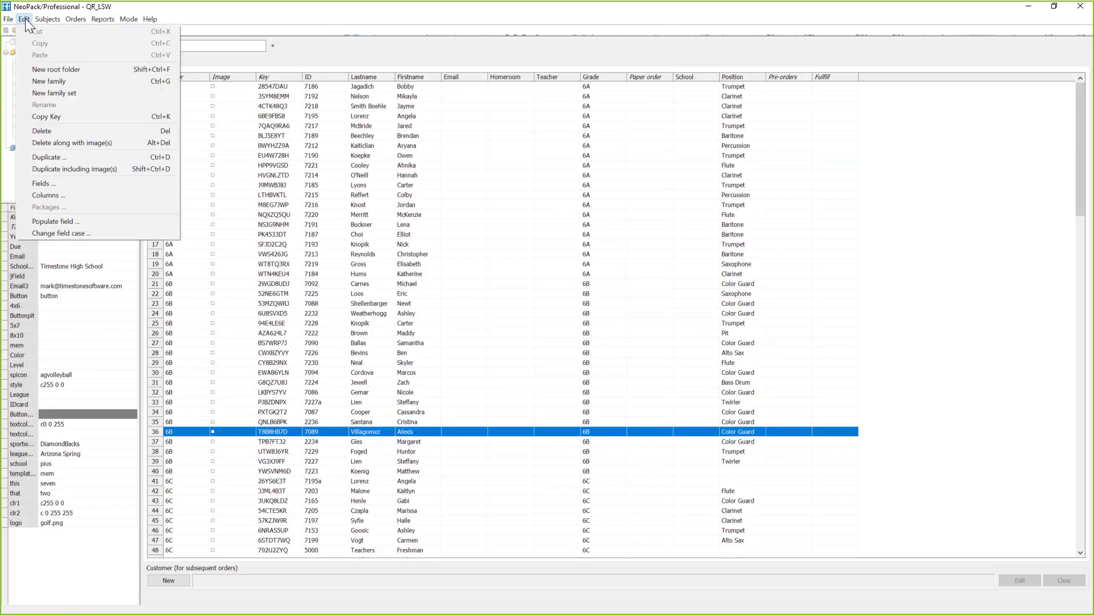
pyautogui.click(50, 184)
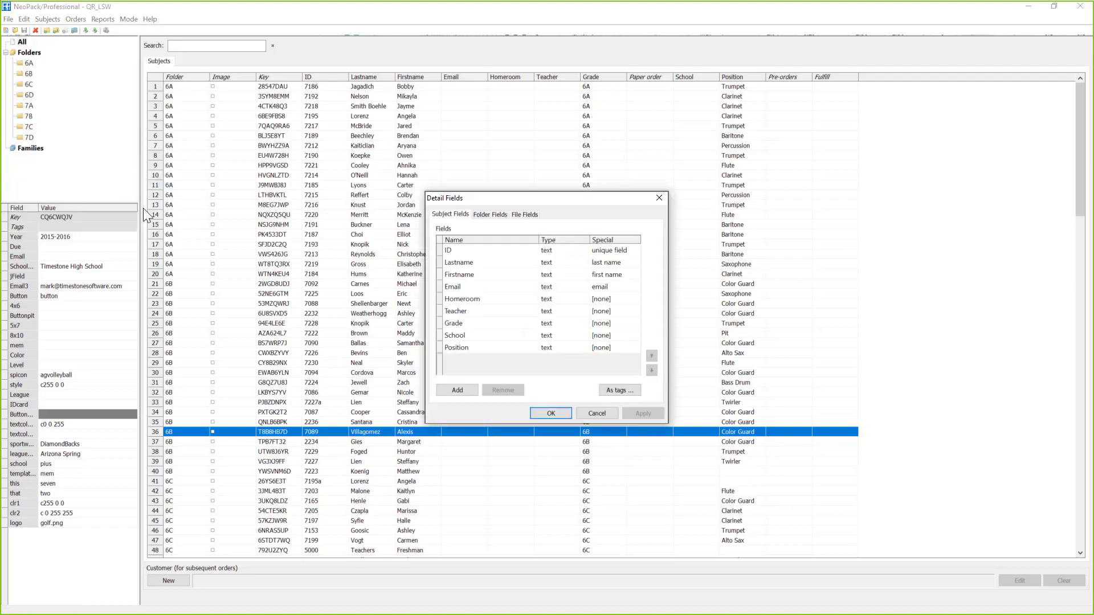
pyautogui.click(621, 392)
pyautogui.write('@name')
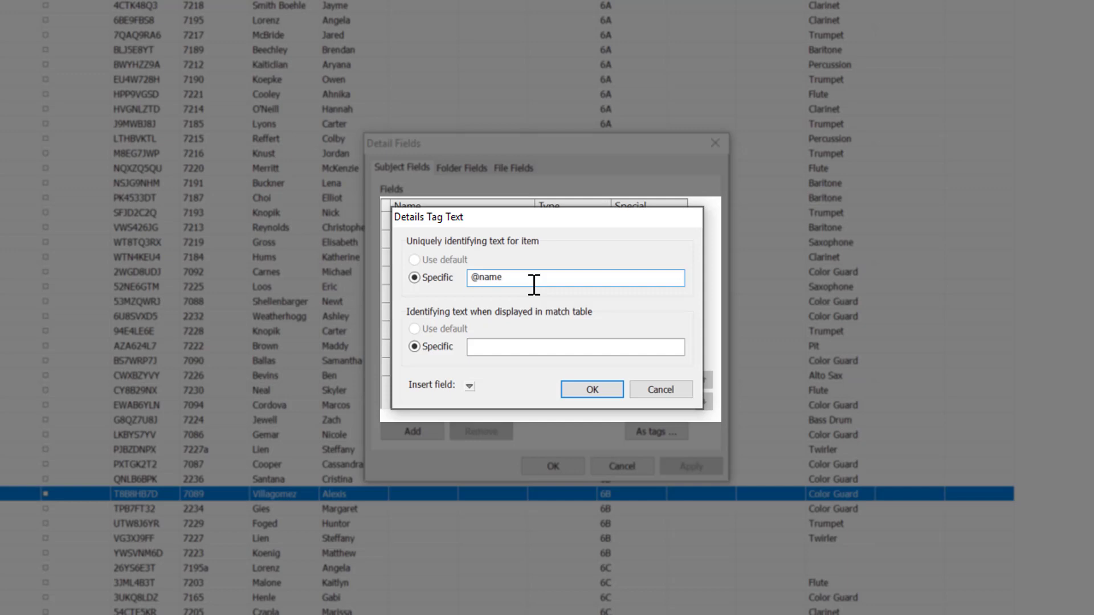
pyautogui.write('@ID @folder')
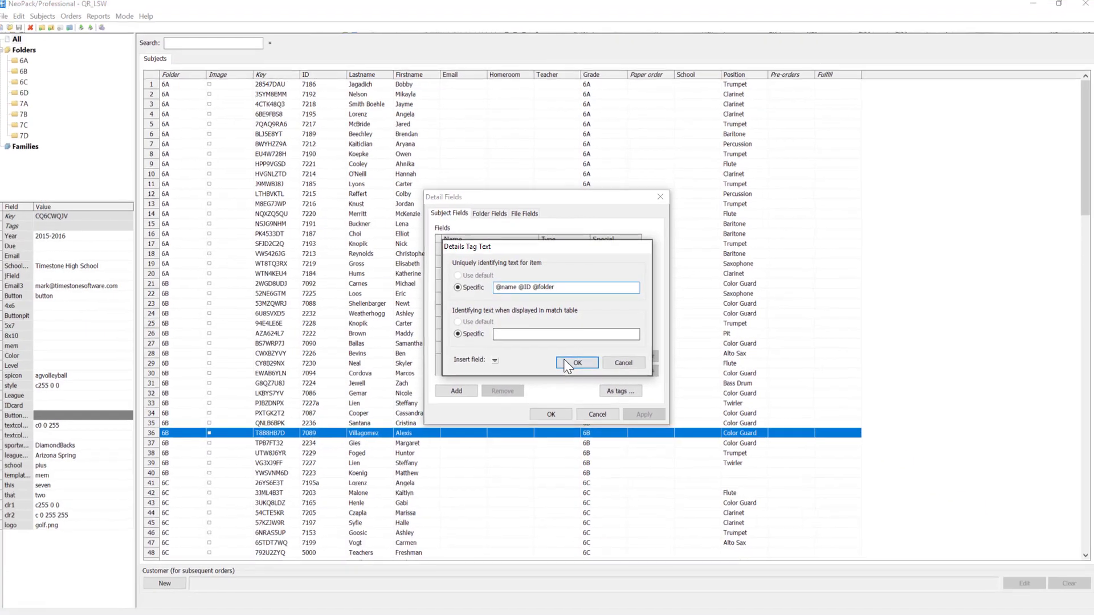
pyautogui.click(592, 389)
pyautogui.click(551, 413)
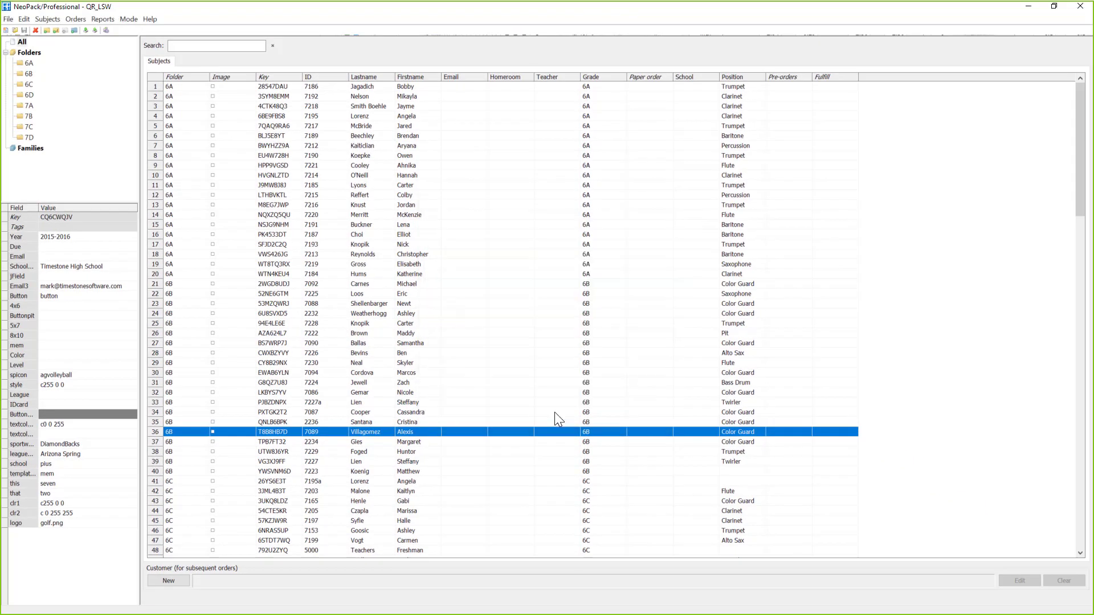
# - In the images mode, stop the running import of images from disk, hide the import dialog and minimize the job's window
pyautogui.press('F3')
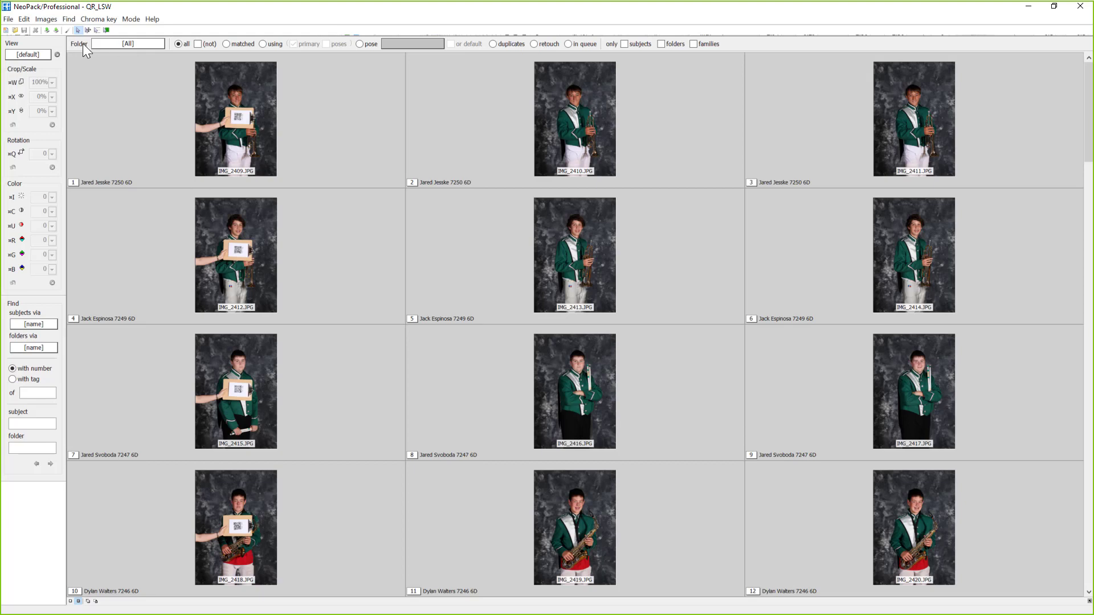
pyautogui.click(53, 19)
pyautogui.click(56, 22)
pyautogui.click(56, 22)
pyautogui.click(56, 33)
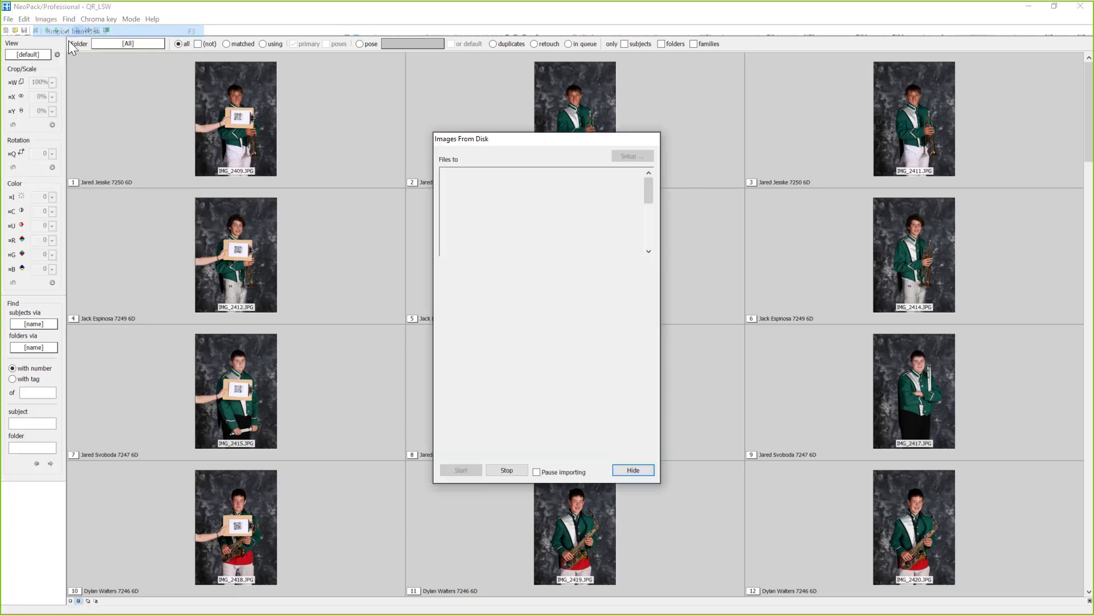
pyautogui.click(508, 468)
pyautogui.click(635, 471)
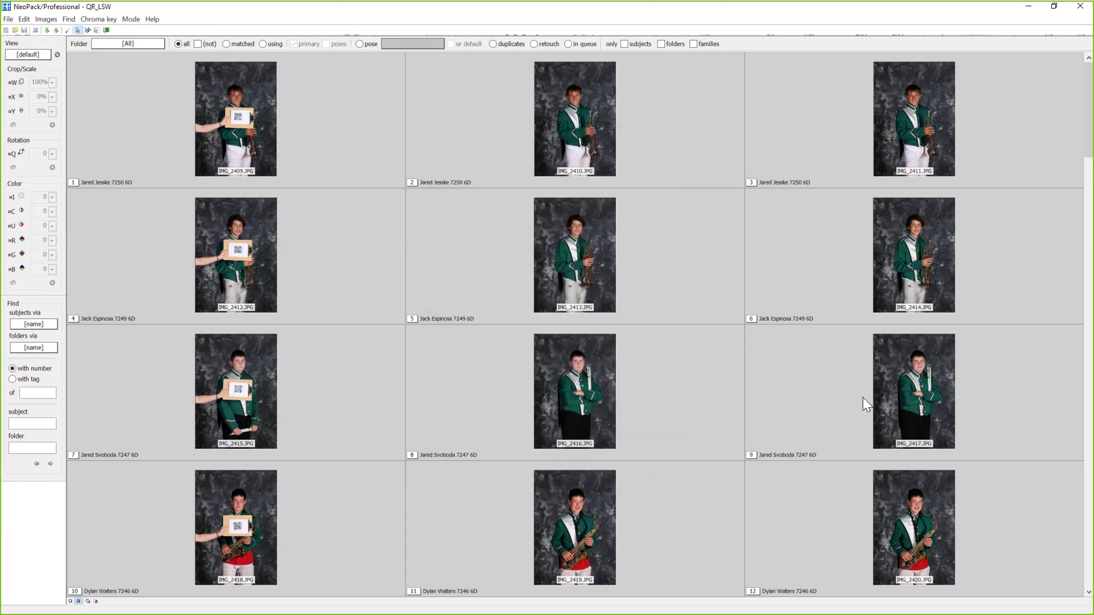
pyautogui.click(1028, 7)
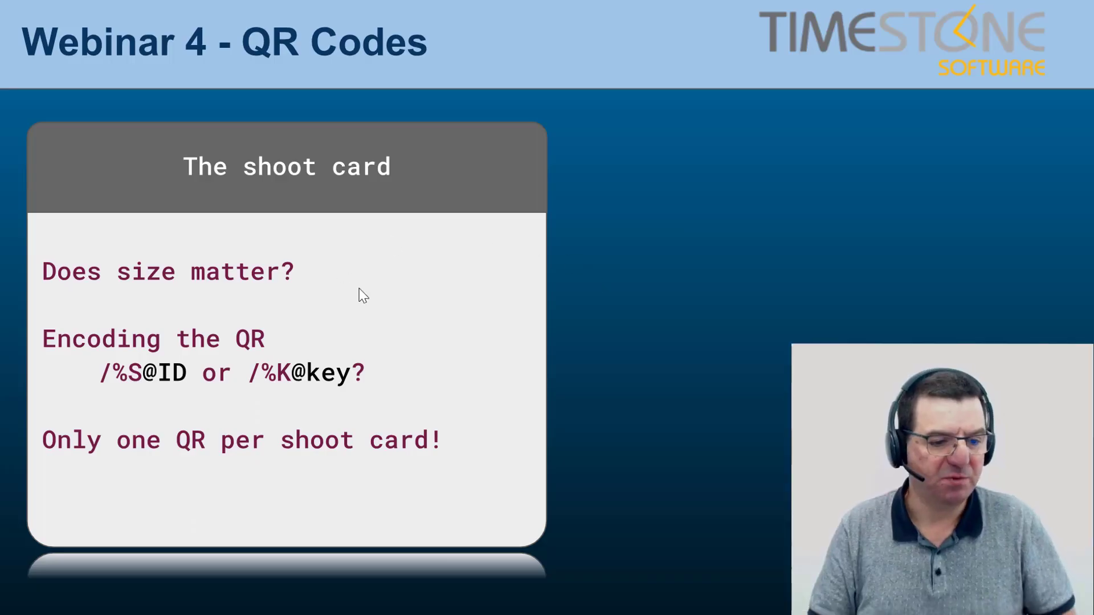
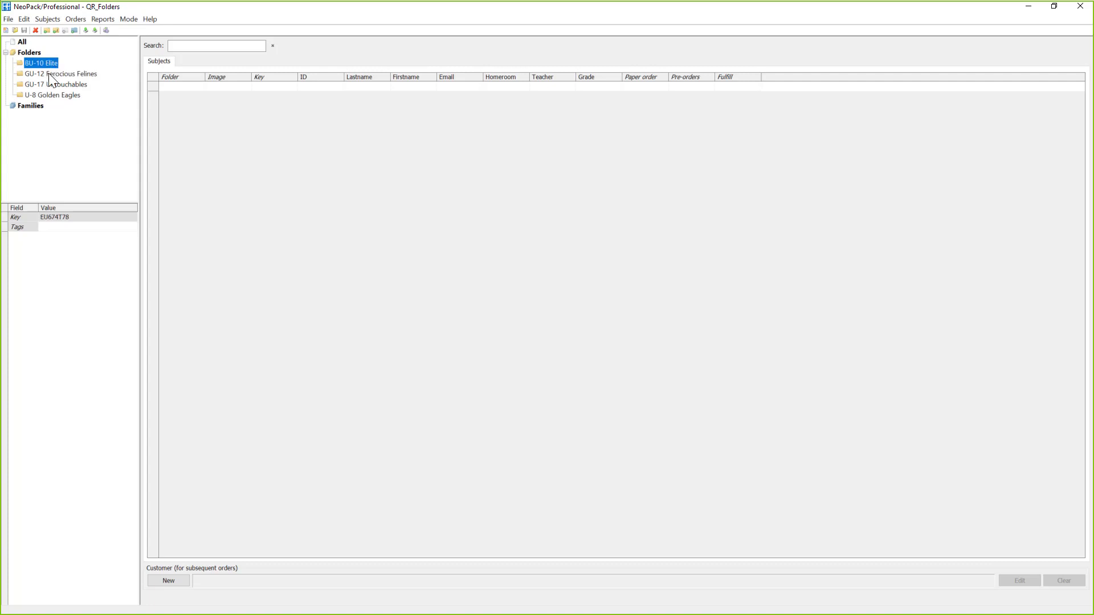
# - Look through the GU-12 Ferocious Felines, GU-17 Untouchables and U-8 Golden Eagles folders of the QR_Folders job
pyautogui.click(50, 74)
pyautogui.click(52, 85)
pyautogui.click(52, 94)
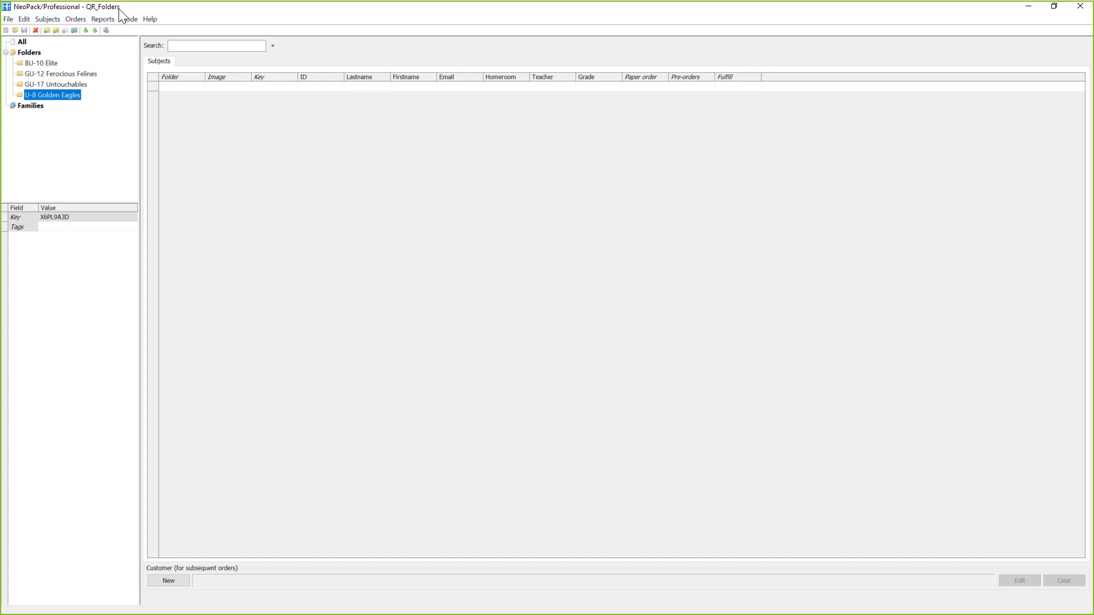
# - Import images 11.jpg to 18.jpg from the QR_Folders job's Images folder using barcode information with only the lead image having a barcode
pyautogui.click(128, 22)
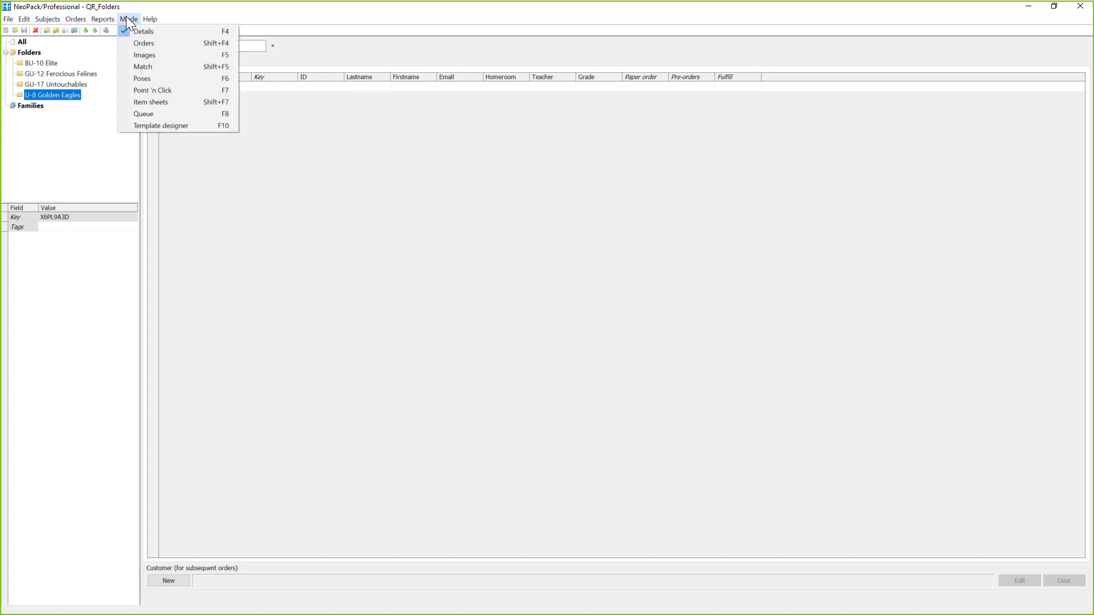
pyautogui.click(141, 54)
pyautogui.click(43, 22)
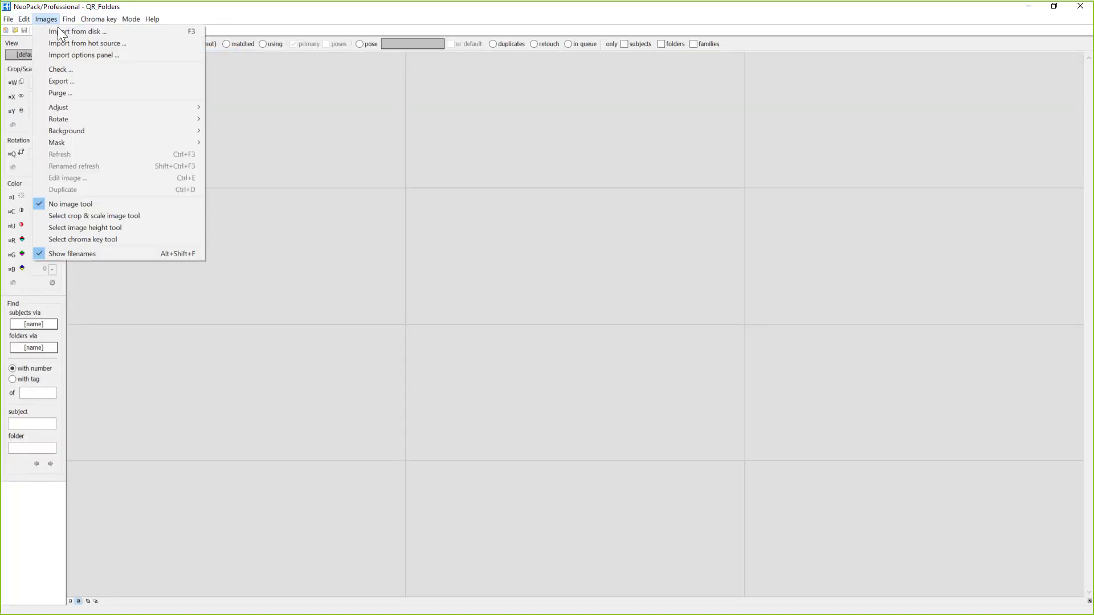
pyautogui.click(70, 33)
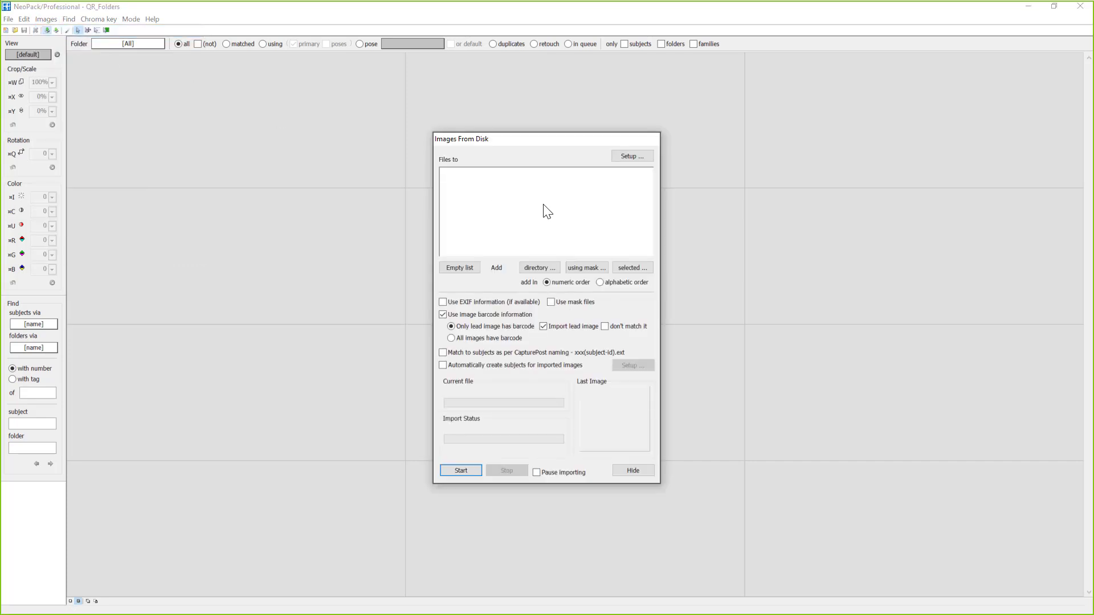
pyautogui.click(631, 267)
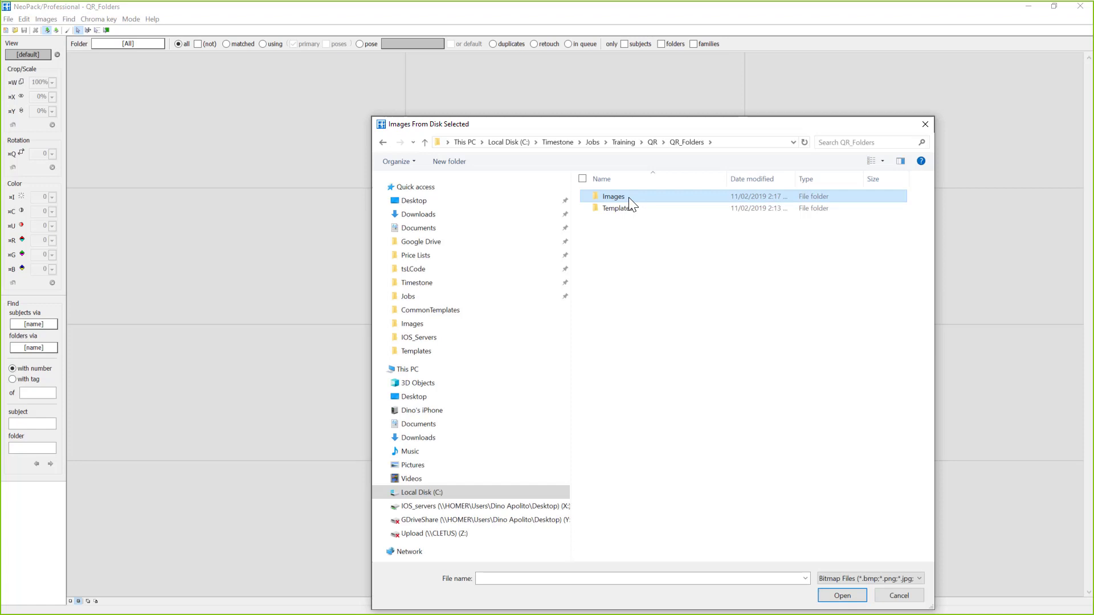
pyautogui.doubleClick(627, 197)
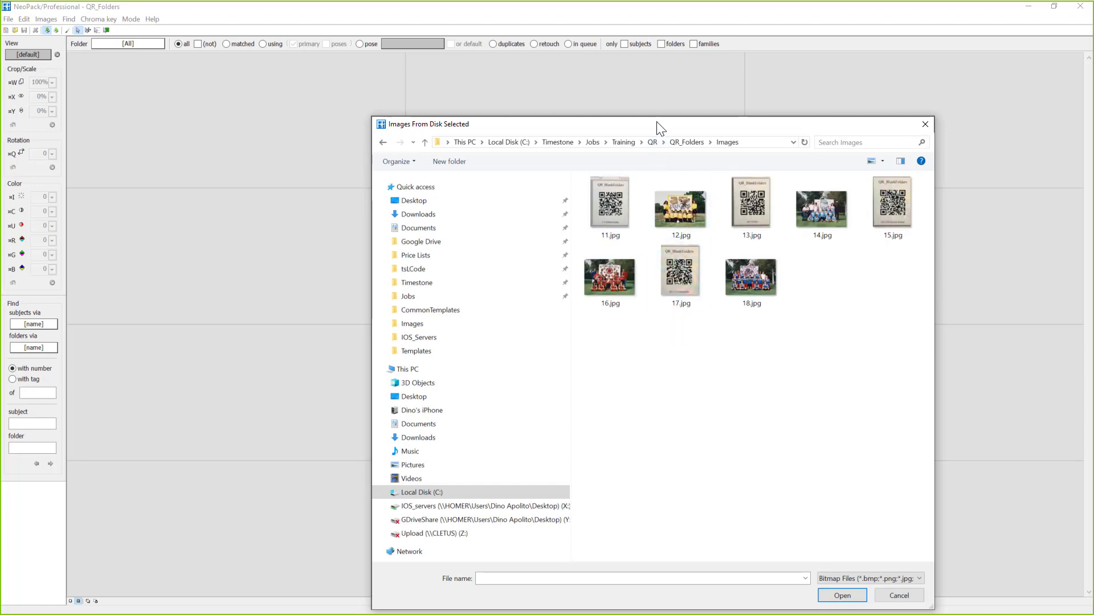
pyautogui.moveTo(655, 127); pyautogui.dragTo(509, 79)
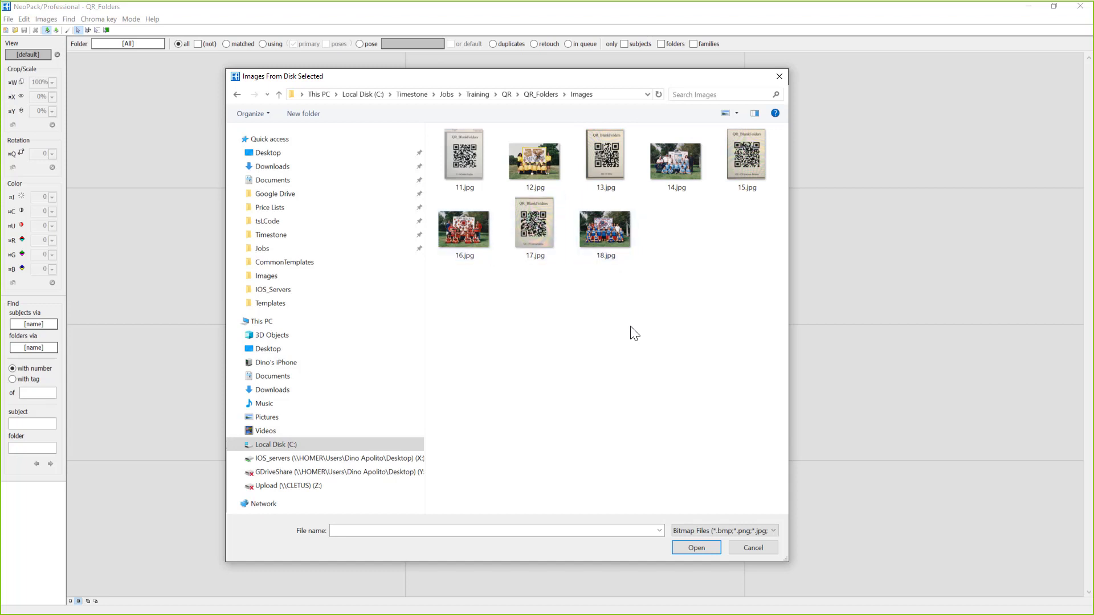
pyautogui.hotkey('ctrl', 'a')
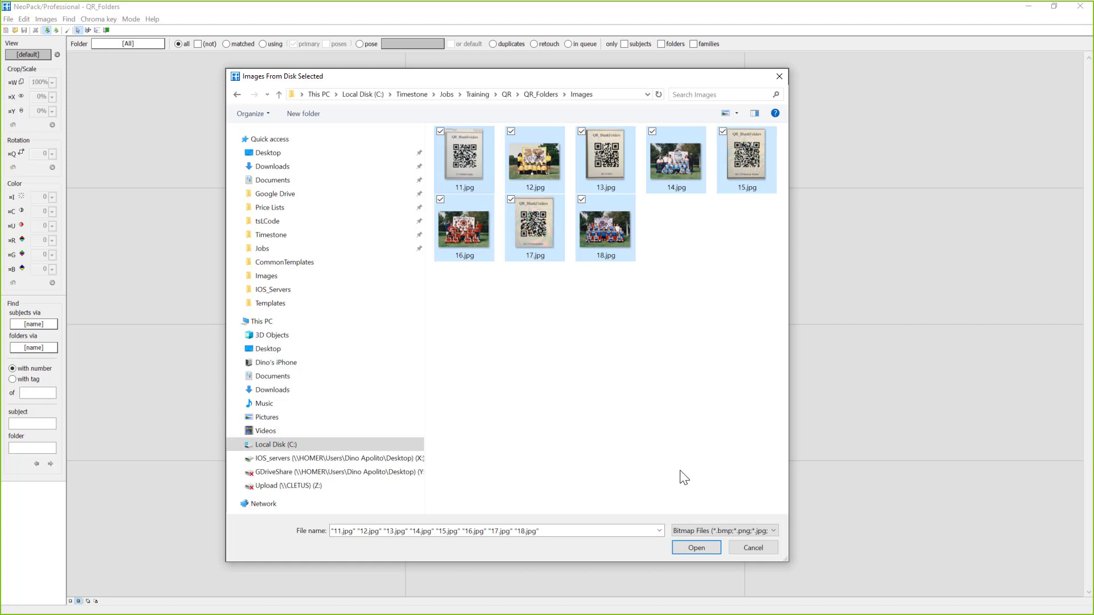
pyautogui.click(703, 550)
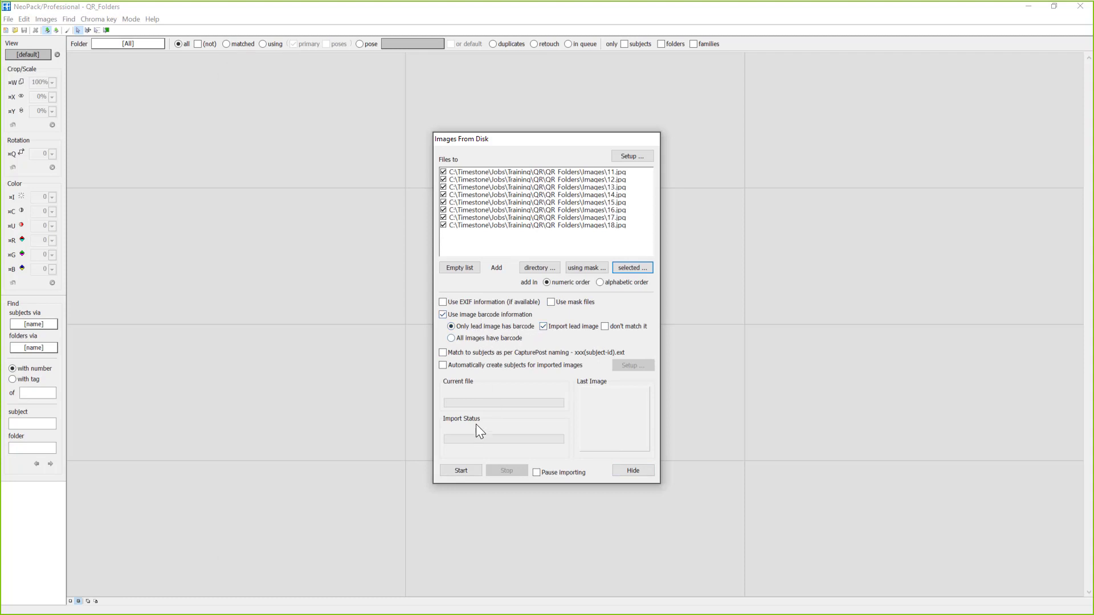
pyautogui.click(456, 470)
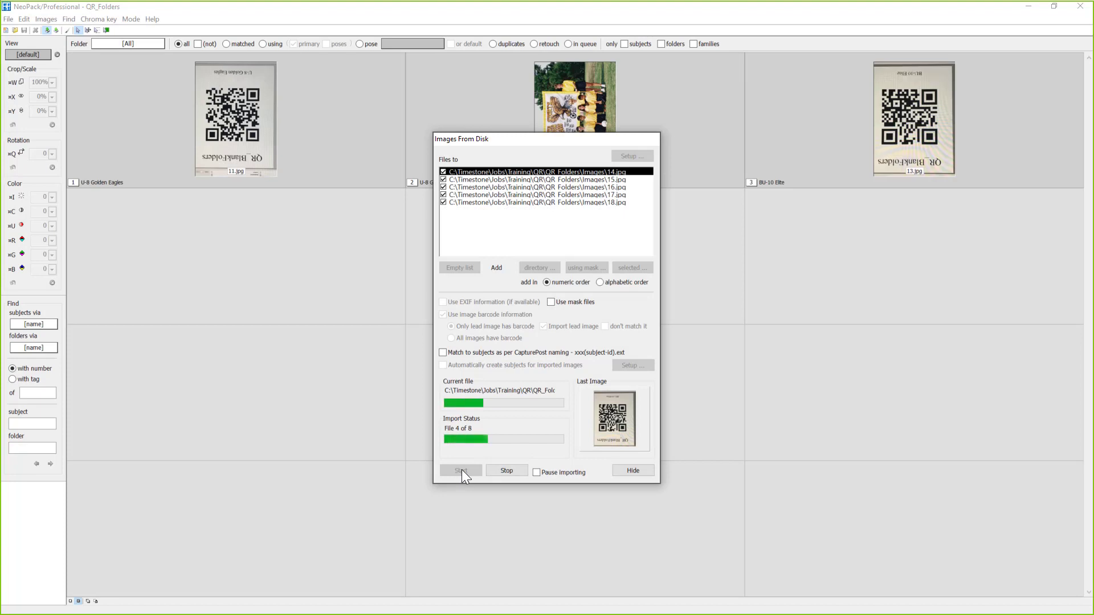
pyautogui.click(633, 471)
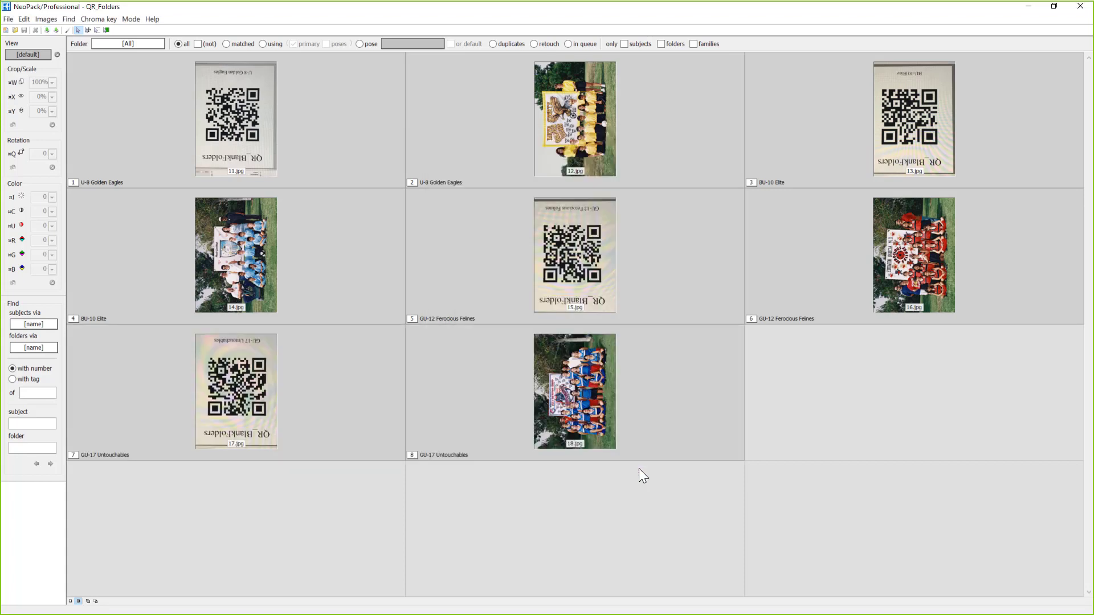
# - Show only images matched to folders and examine which folder each image belongs to in the images and match modes
pyautogui.click(122, 144)
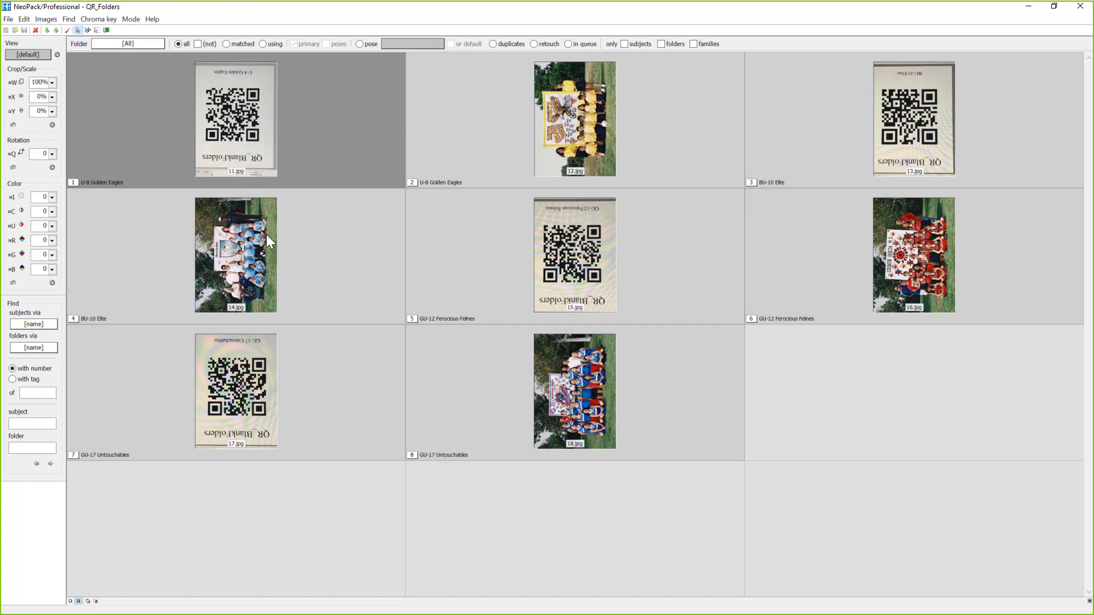
pyautogui.click(490, 170)
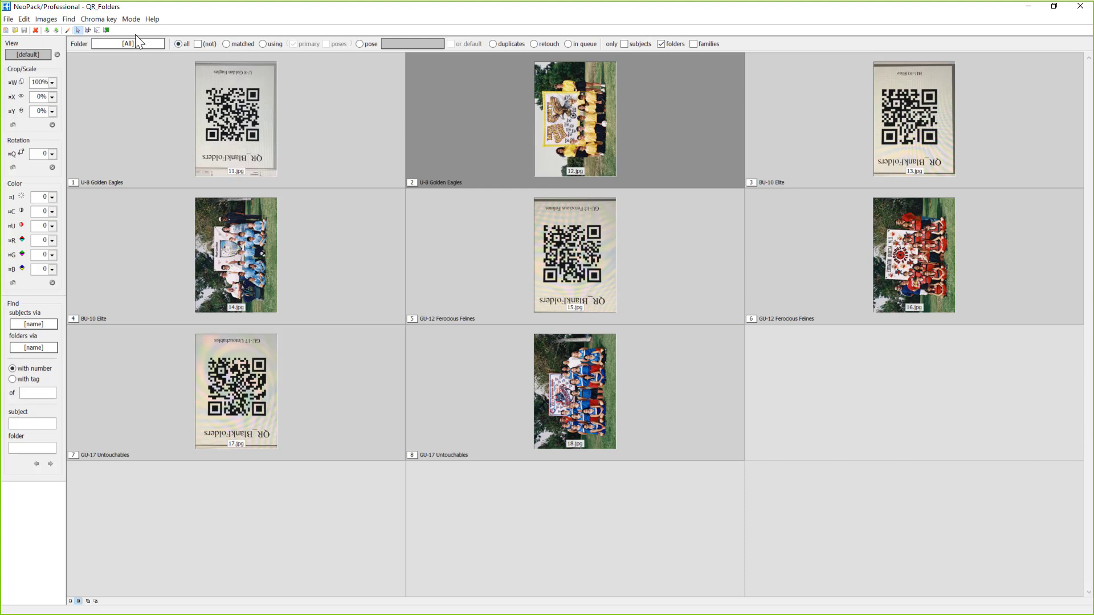
pyautogui.click(135, 20)
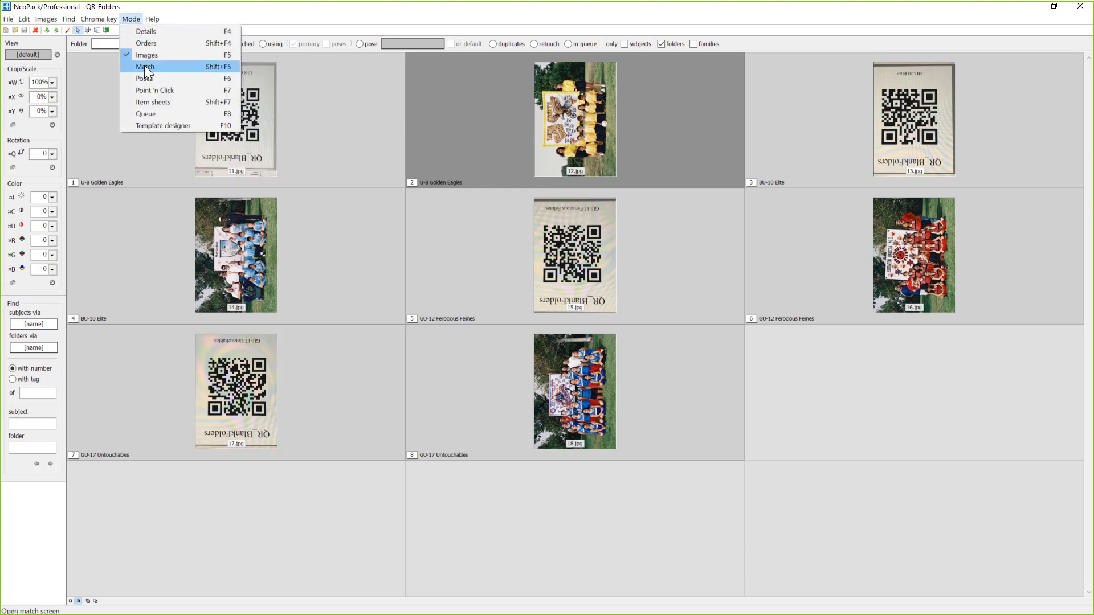
pyautogui.click(145, 67)
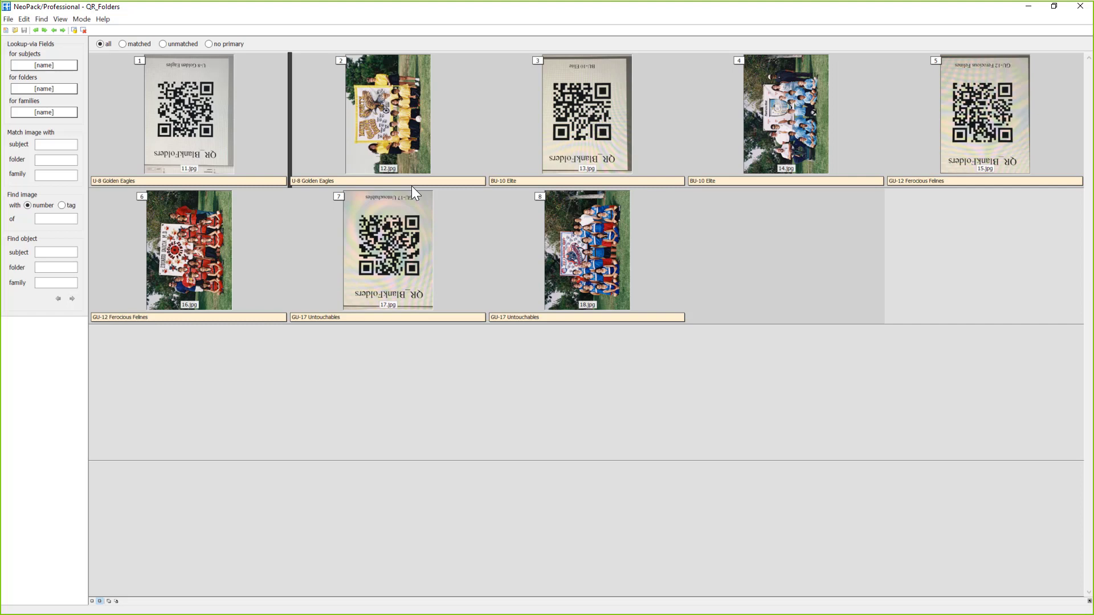
# - Open the FolderQR.pit template for viewing from the template report
pyautogui.click(102, 20)
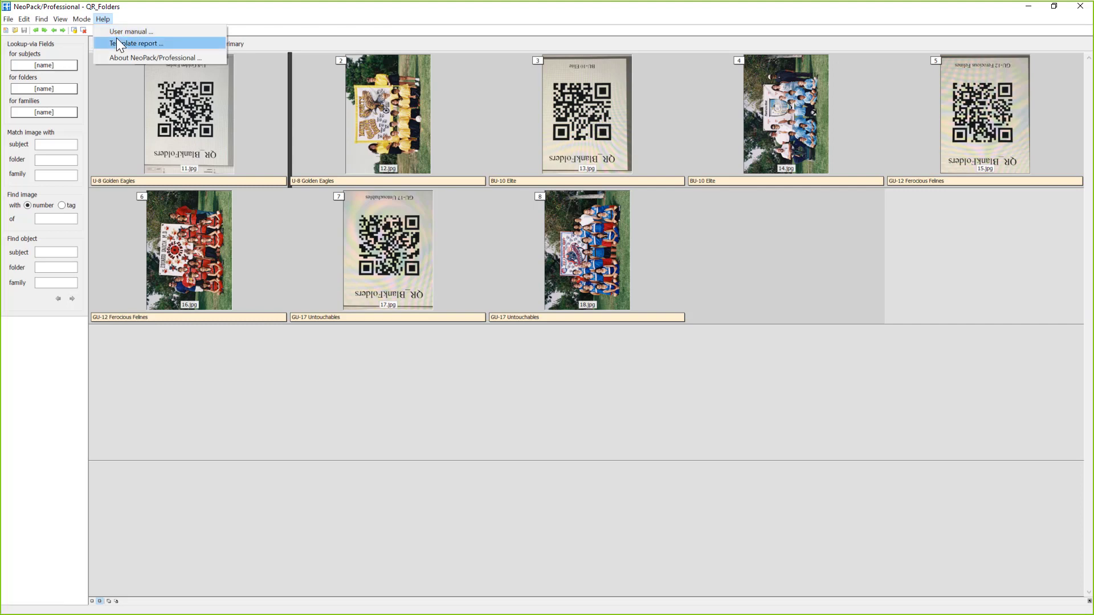
pyautogui.click(116, 39)
pyautogui.scroll(-2, 385, 348)
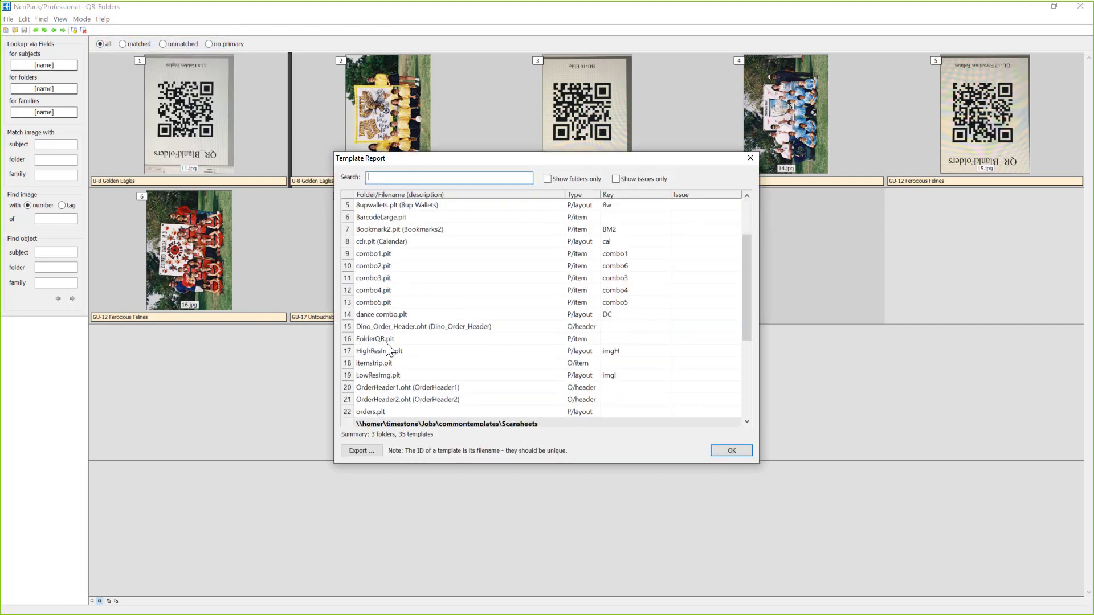
pyautogui.doubleClick(385, 340)
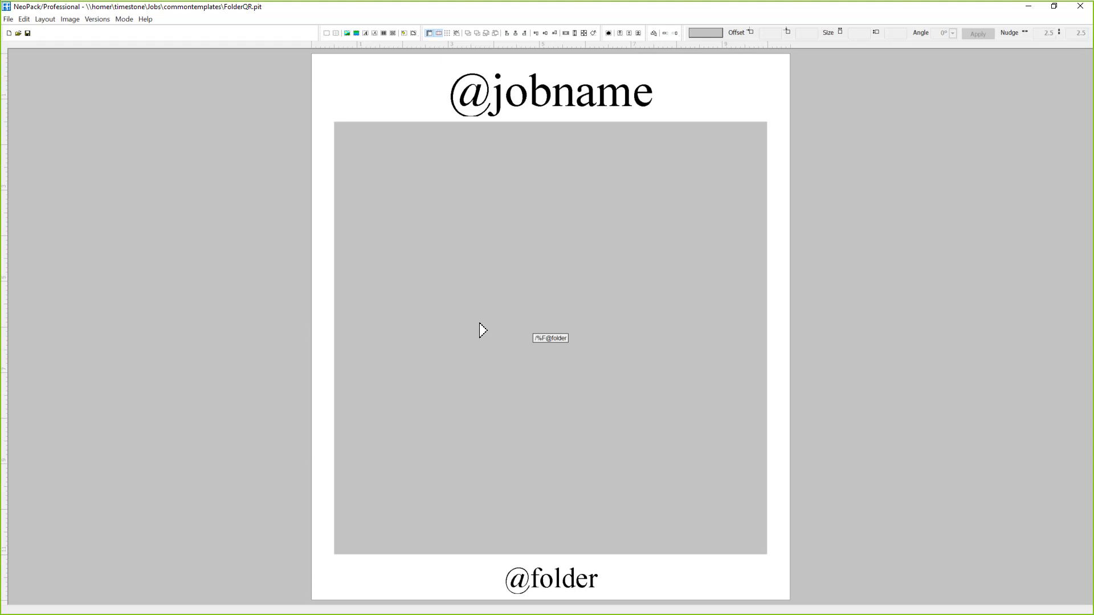
# - Examine the barcode type and encoded text of the template's QR code, cancel the barcode settings and minimize the window
pyautogui.doubleClick(566, 326)
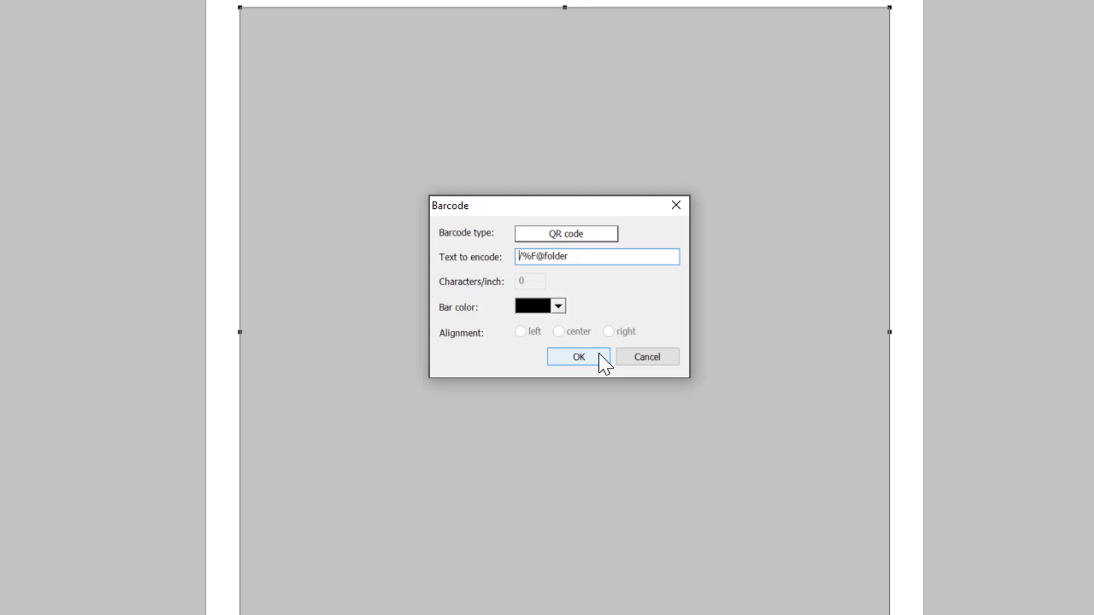
pyautogui.click(668, 360)
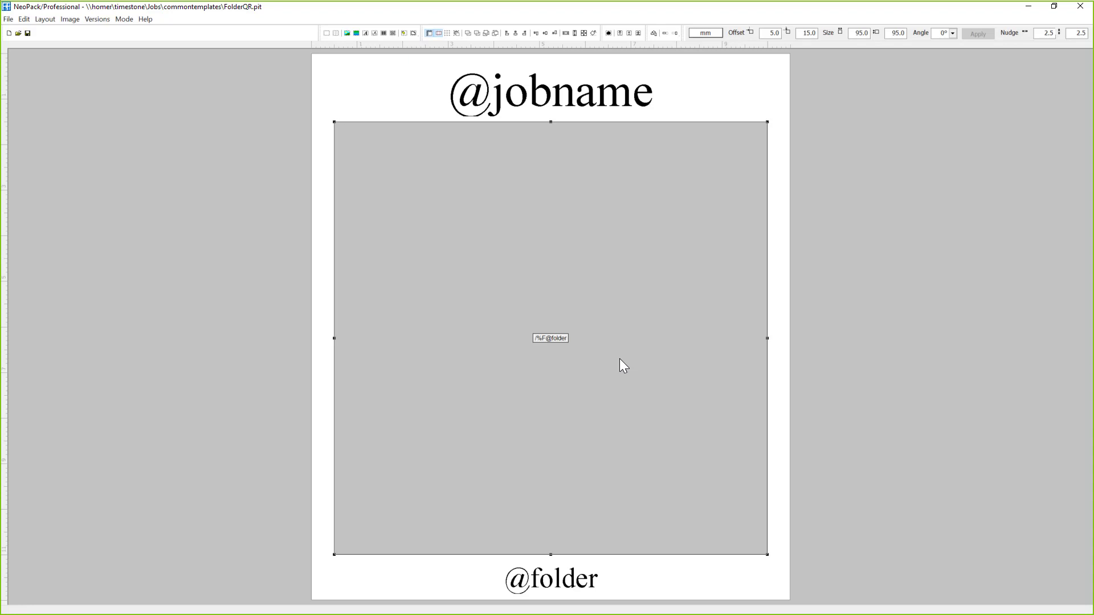
pyautogui.click(1034, 13)
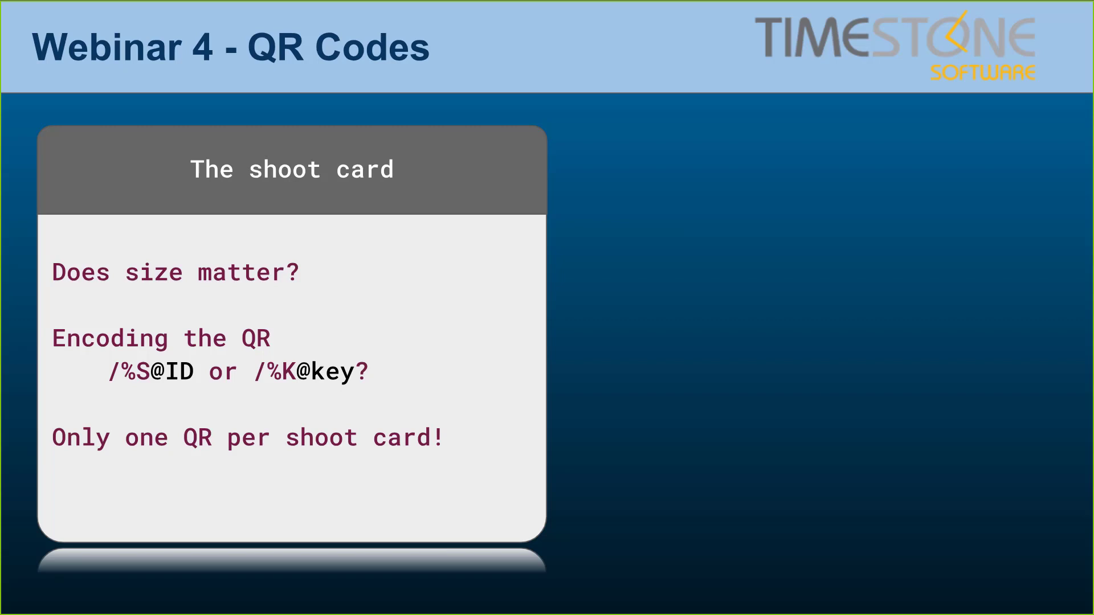
# - Switch to NeoPack, select all folder subjects, and preview the online order layout in an enlarged preview area
pyautogui.hotkey('alt', 'Tab')
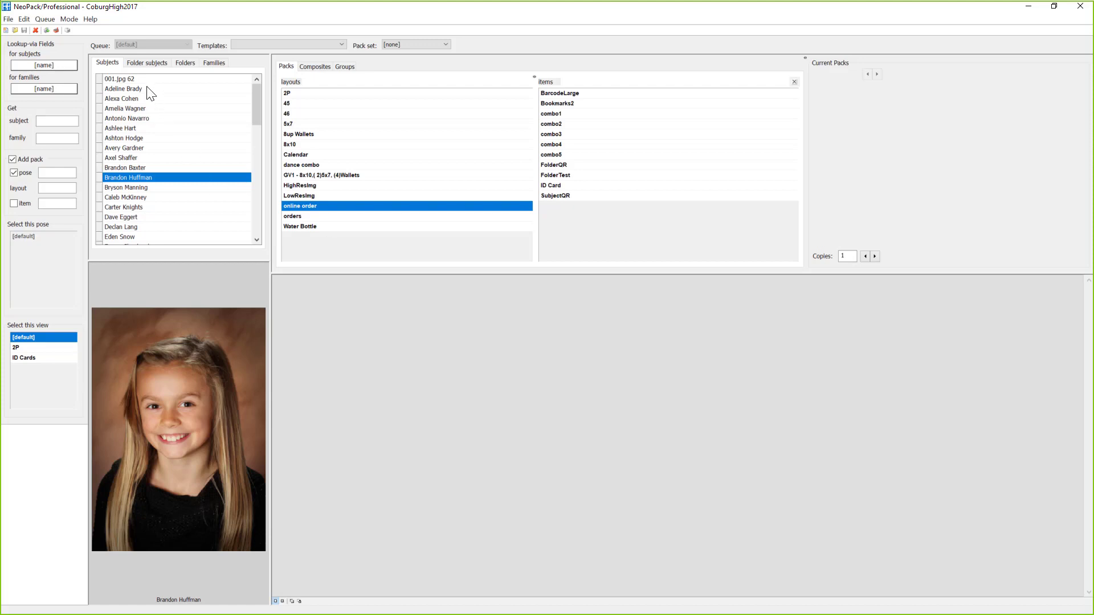
pyautogui.click(142, 108)
pyautogui.click(157, 64)
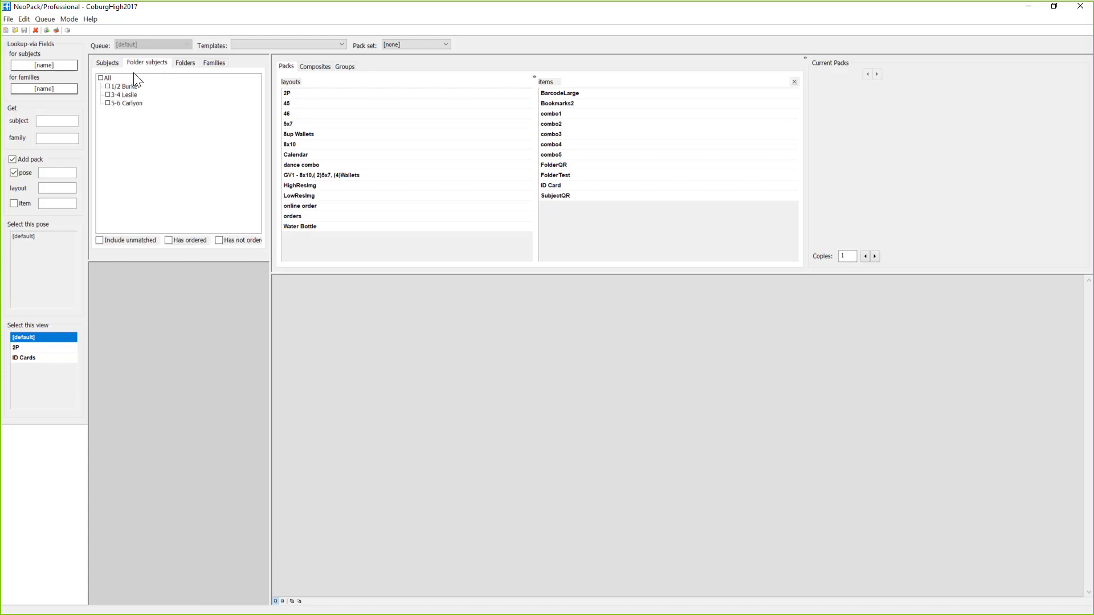
pyautogui.click(101, 77)
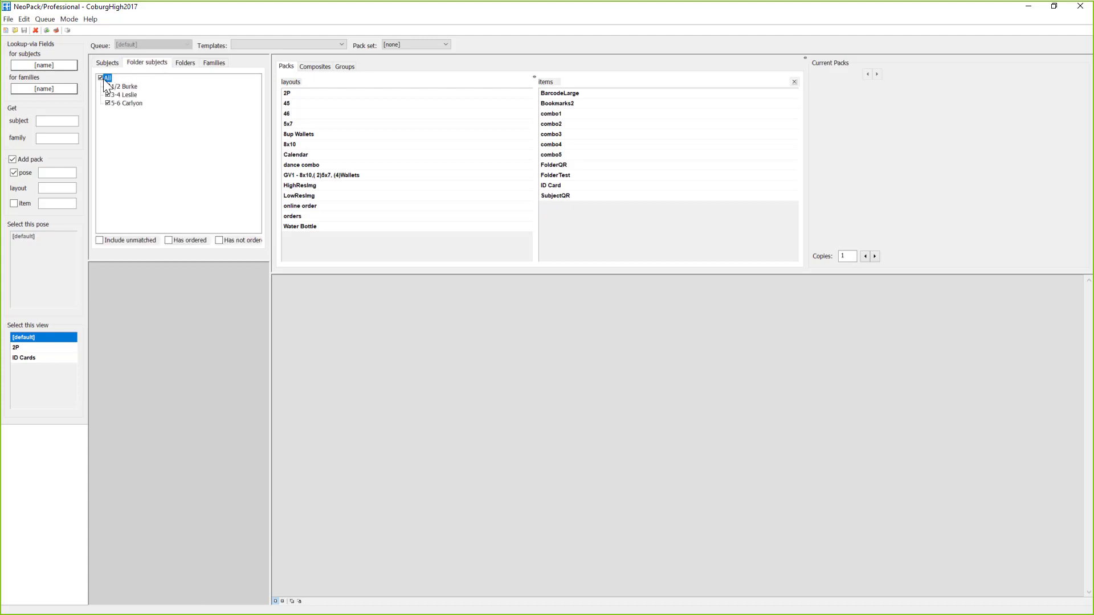
pyautogui.click(316, 208)
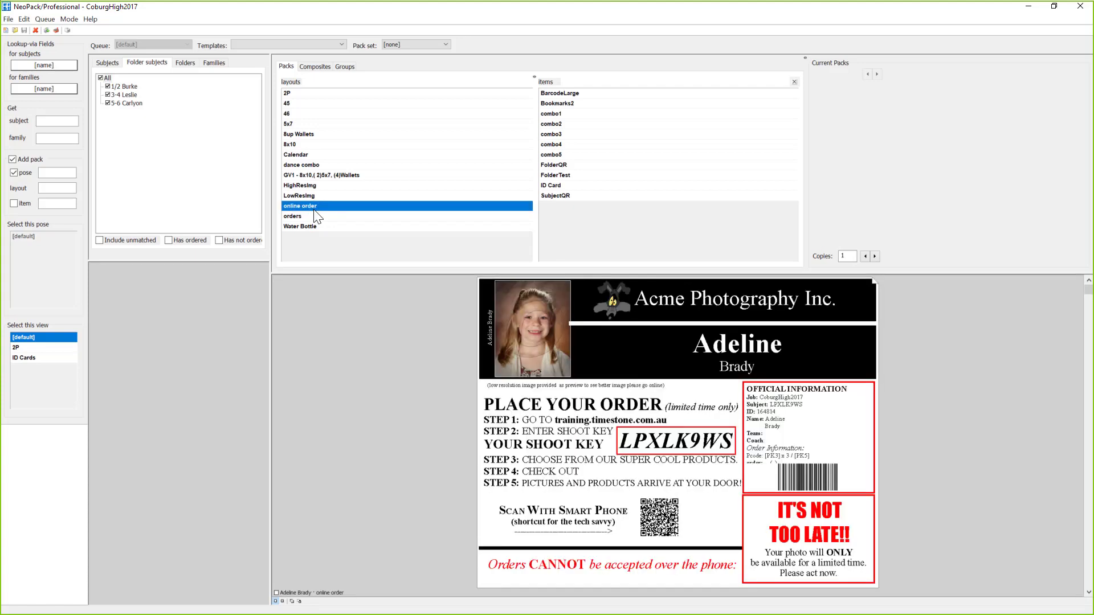
pyautogui.moveTo(453, 272); pyautogui.dragTo(532, 220)
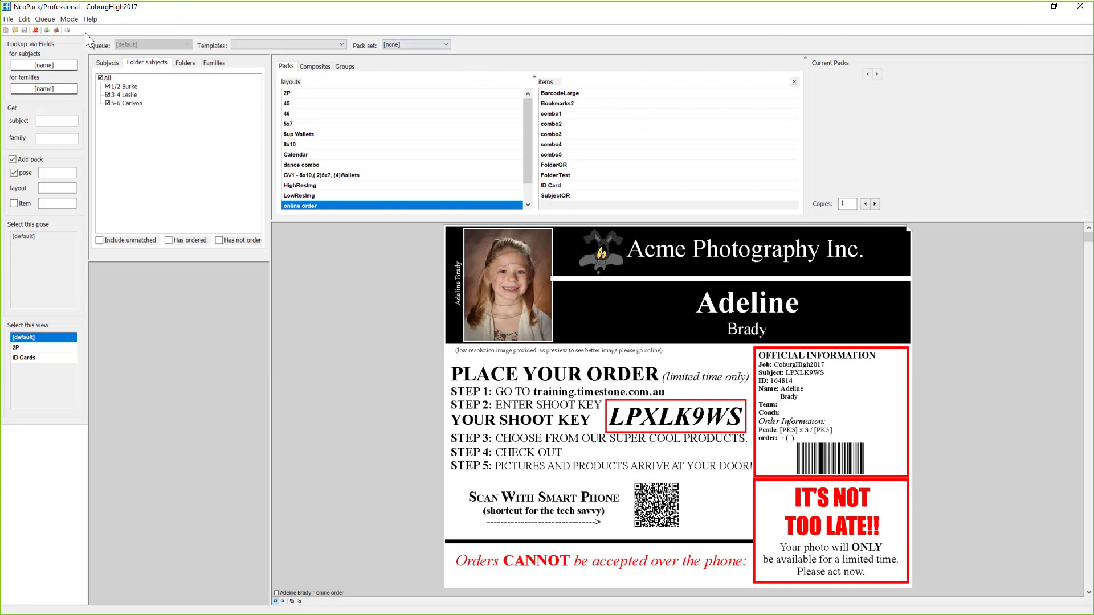
# - Search the template report for "onli" and open the Late Order_LO.plt online order template
pyautogui.click(91, 20)
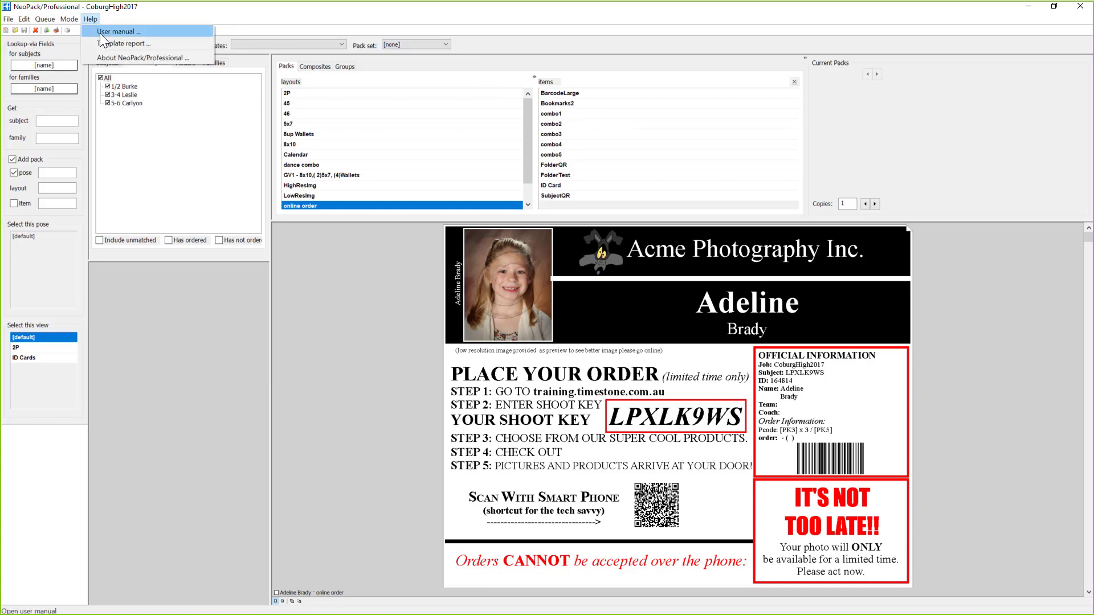
pyautogui.click(104, 42)
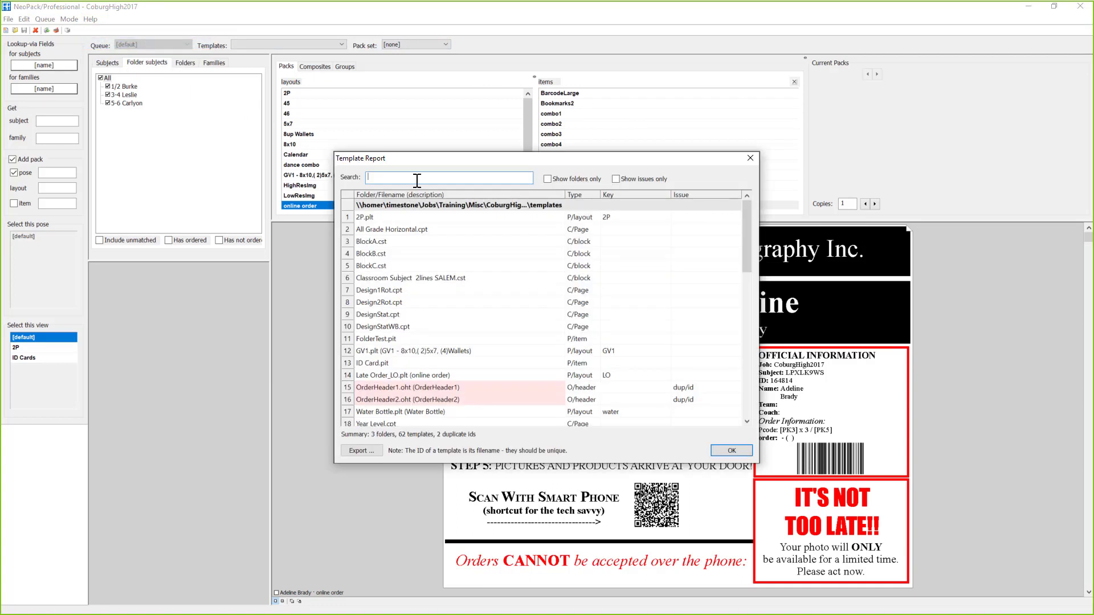
pyautogui.write('onli')
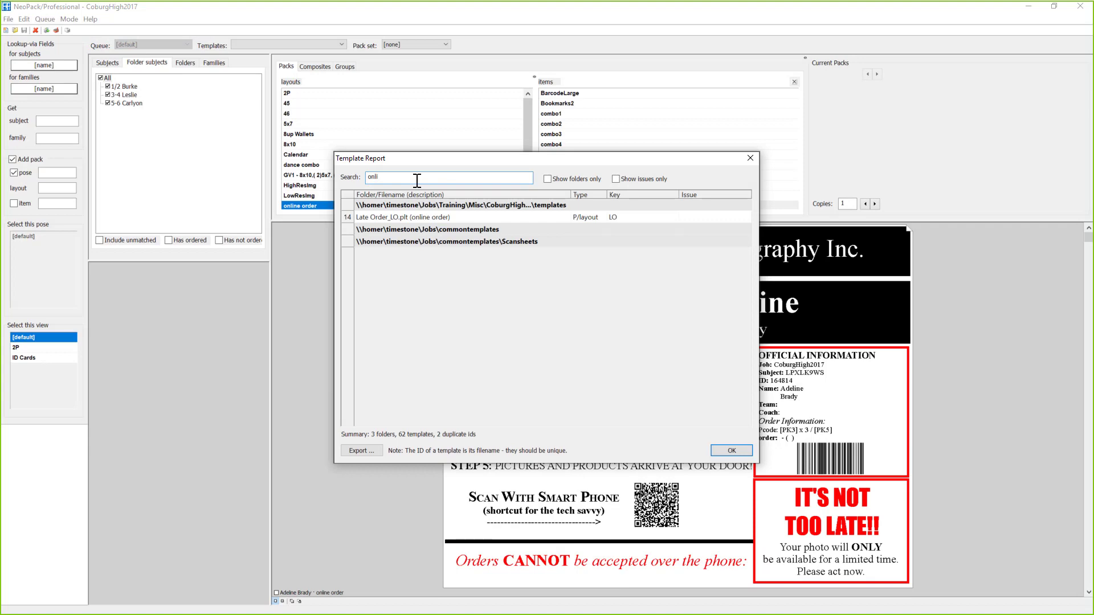
pyautogui.doubleClick(448, 216)
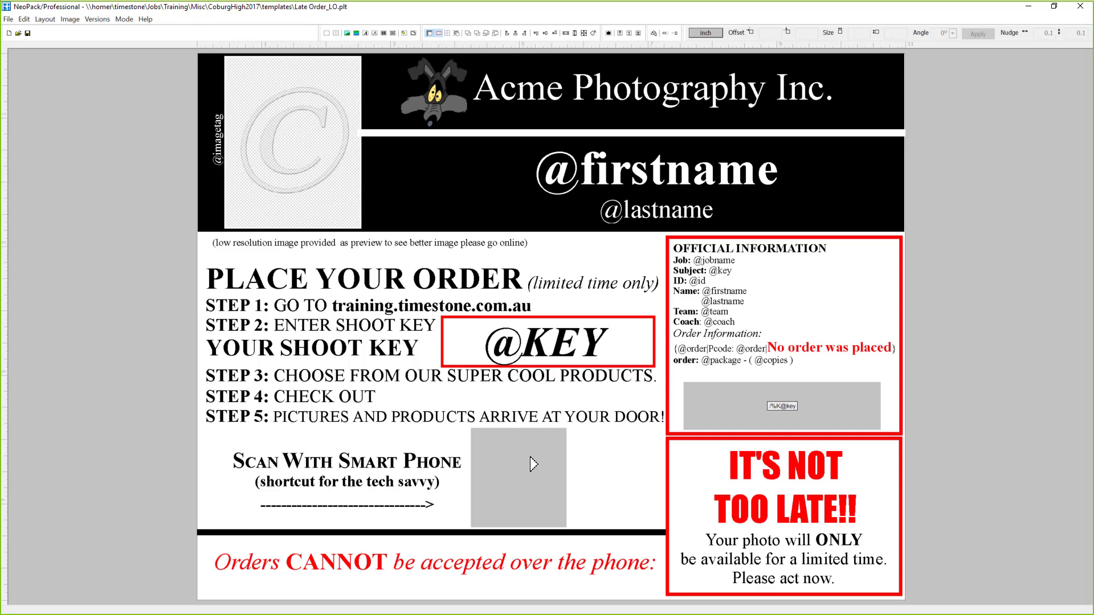
# - Examine the full web address encoded in the QR code beside "Scan With Smart Phone", close the barcode settings and minimize the window
pyautogui.click(533, 464)
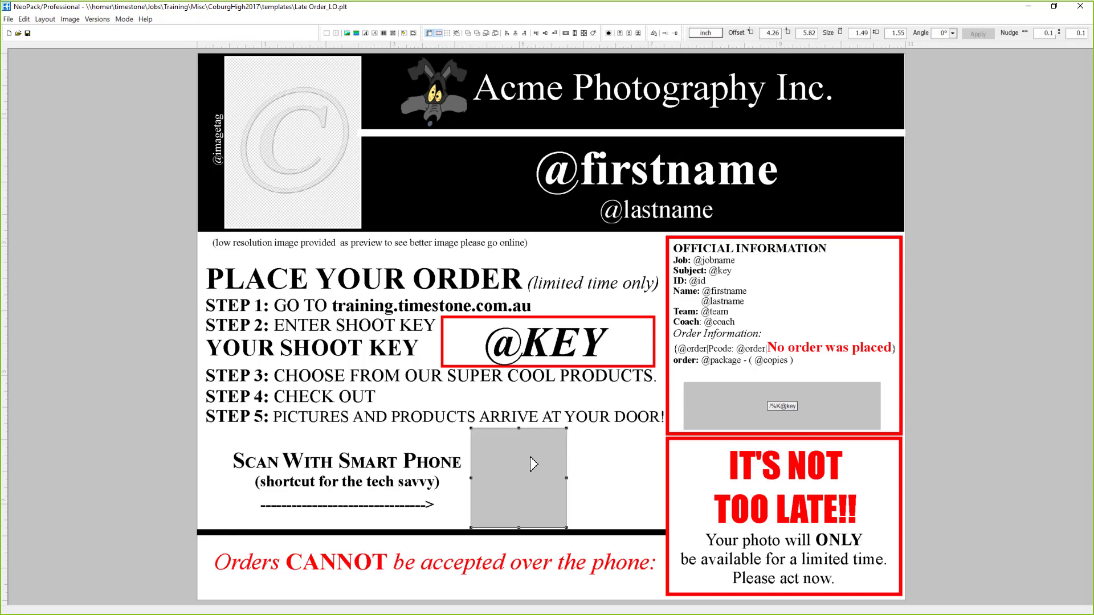
pyautogui.doubleClick(532, 464)
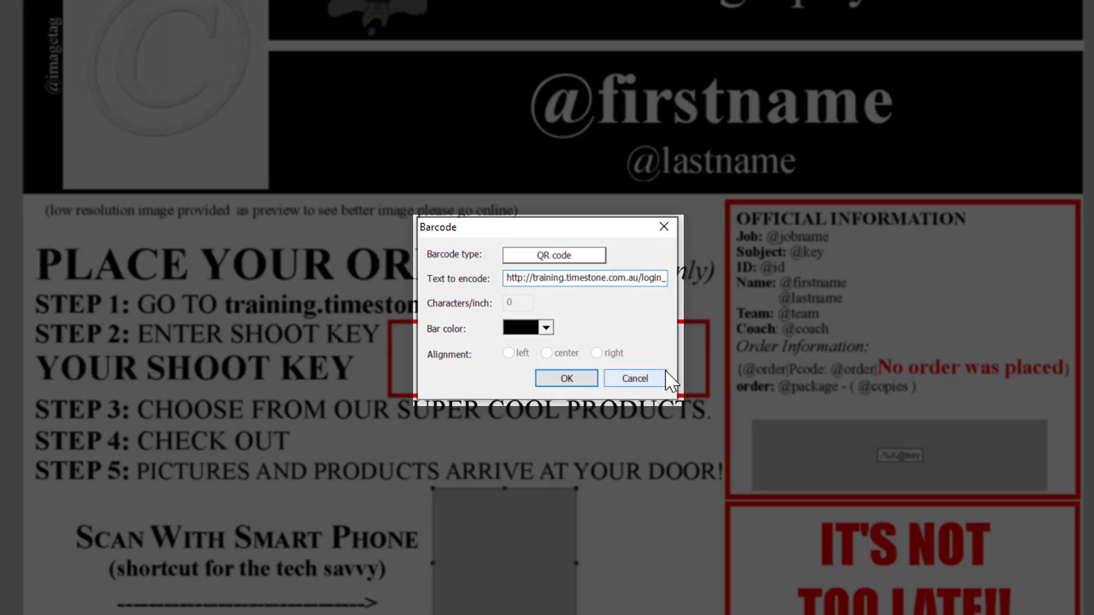
pyautogui.press('Right')
pyautogui.press('Right')
pyautogui.press('Right')
pyautogui.press('Right')
pyautogui.press('Right')
pyautogui.press('Right')
pyautogui.press('Right')
pyautogui.press('Right')
pyautogui.press('Right')
pyautogui.press('Right')
pyautogui.press('Right')
pyautogui.press('Right')
pyautogui.press('Right')
pyautogui.press('Right')
pyautogui.press('Right')
pyautogui.press('Right')
pyautogui.press('Right')
pyautogui.press('Right')
pyautogui.press('Right')
pyautogui.press('Right')
pyautogui.press('Right')
pyautogui.press('Right')
pyautogui.press('Right')
pyautogui.press('Right')
pyautogui.press('Right')
pyautogui.press('Right')
pyautogui.press('Right')
pyautogui.press('Right')
pyautogui.press('Right')
pyautogui.press('Right')
pyautogui.press('Right')
pyautogui.press('Right')
pyautogui.press('Right')
pyautogui.press('Right')
pyautogui.press('Right')
pyautogui.press('Right')
pyautogui.press('Right')
pyautogui.press('Right')
pyautogui.press('Right')
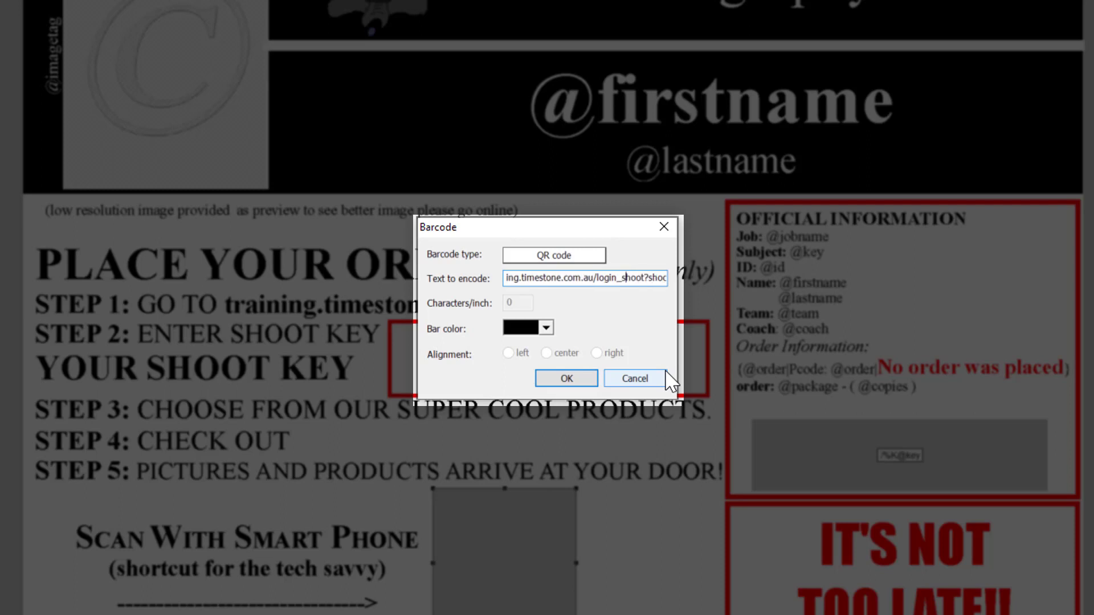
pyautogui.press('Right')
pyautogui.press('Right')
pyautogui.press('Right')
pyautogui.press('Right')
pyautogui.press('Right')
pyautogui.press('Right')
pyautogui.press('Right')
pyautogui.press('Right')
pyautogui.press('Right')
pyautogui.press('Right')
pyautogui.press('Right')
pyautogui.press('Right')
pyautogui.press('Right')
pyautogui.press('Right')
pyautogui.press('Right')
pyautogui.press('Right')
pyautogui.press('Right')
pyautogui.press('Right')
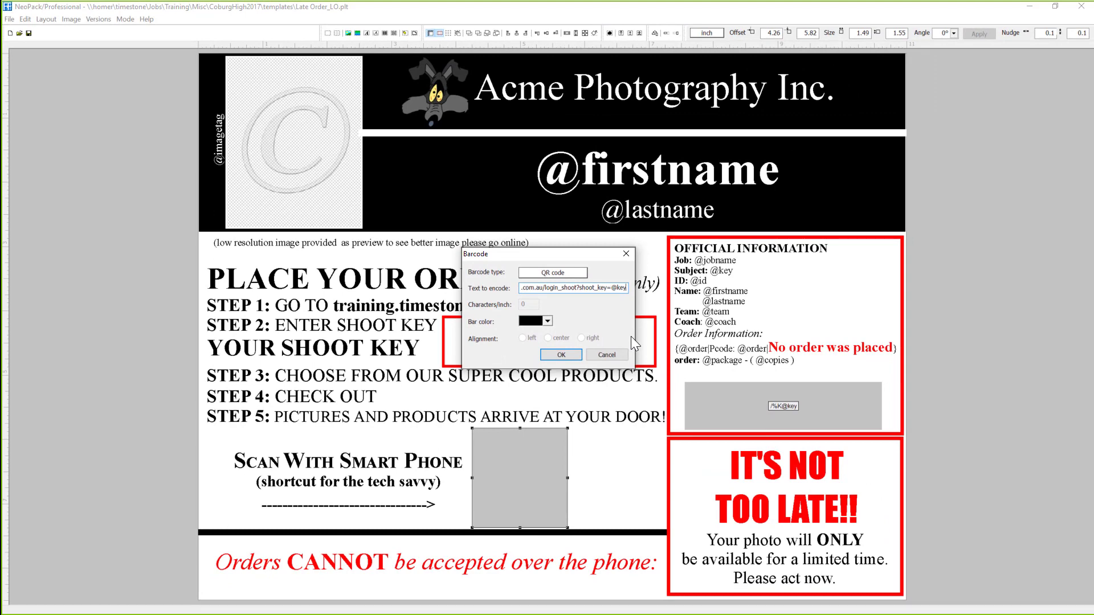
pyautogui.click(574, 354)
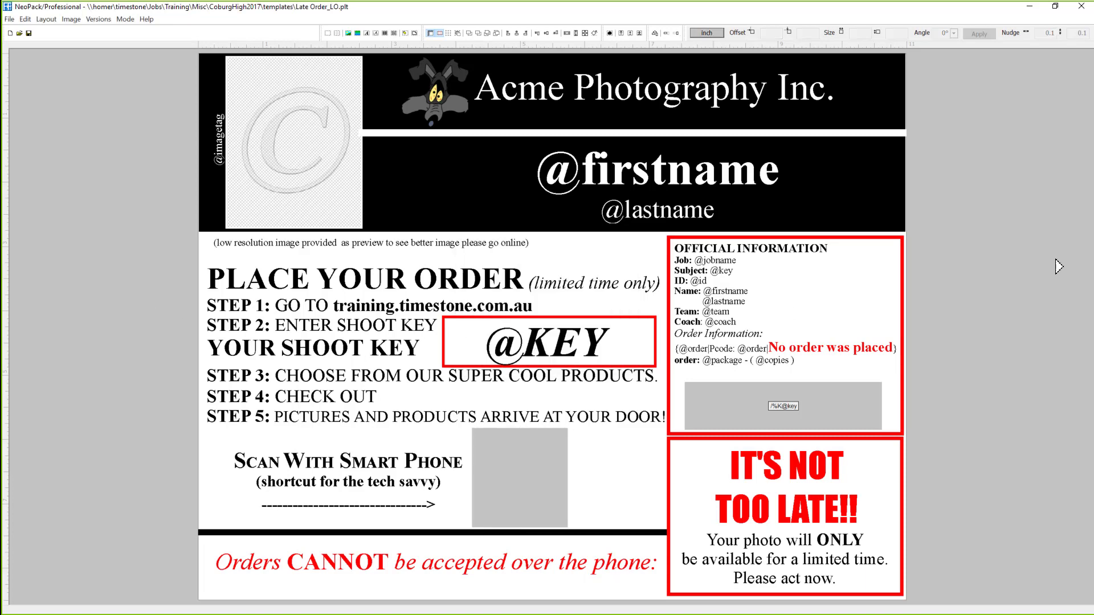
pyautogui.click(1030, 7)
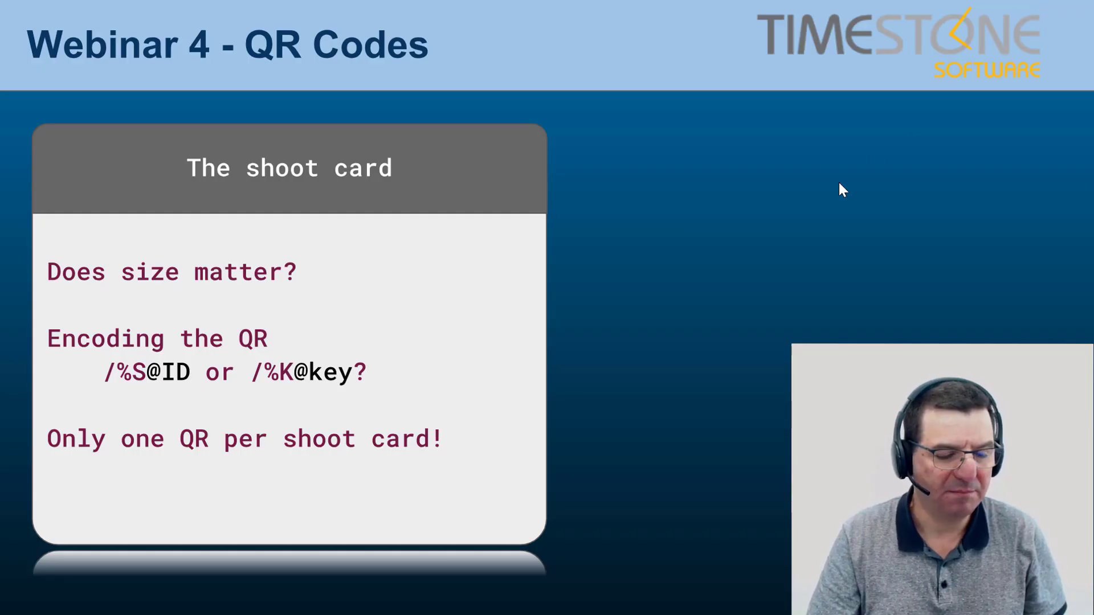
pyautogui.press('Right')
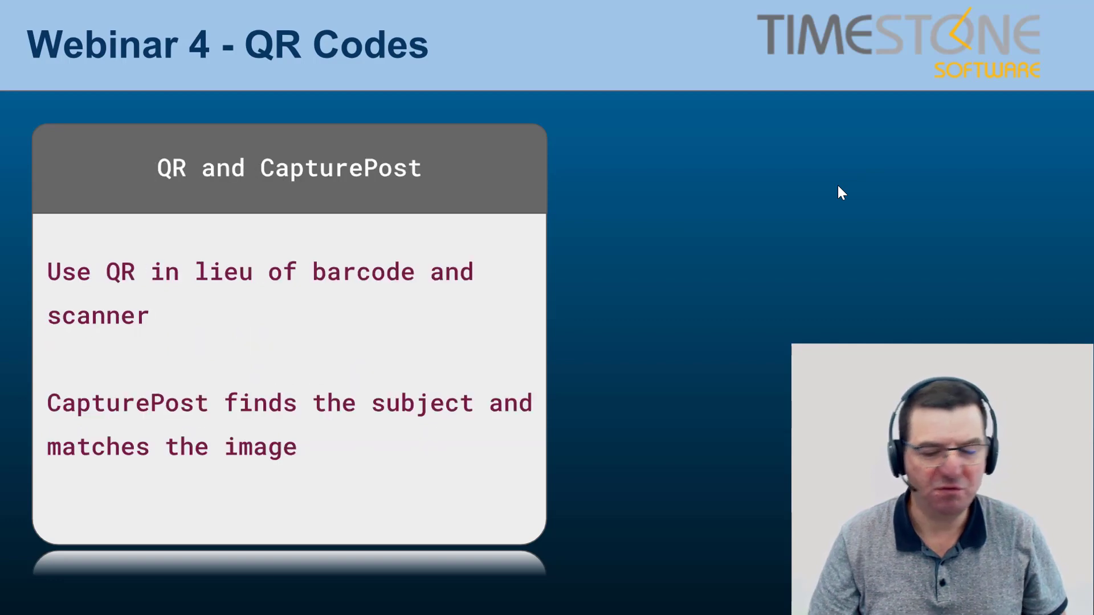